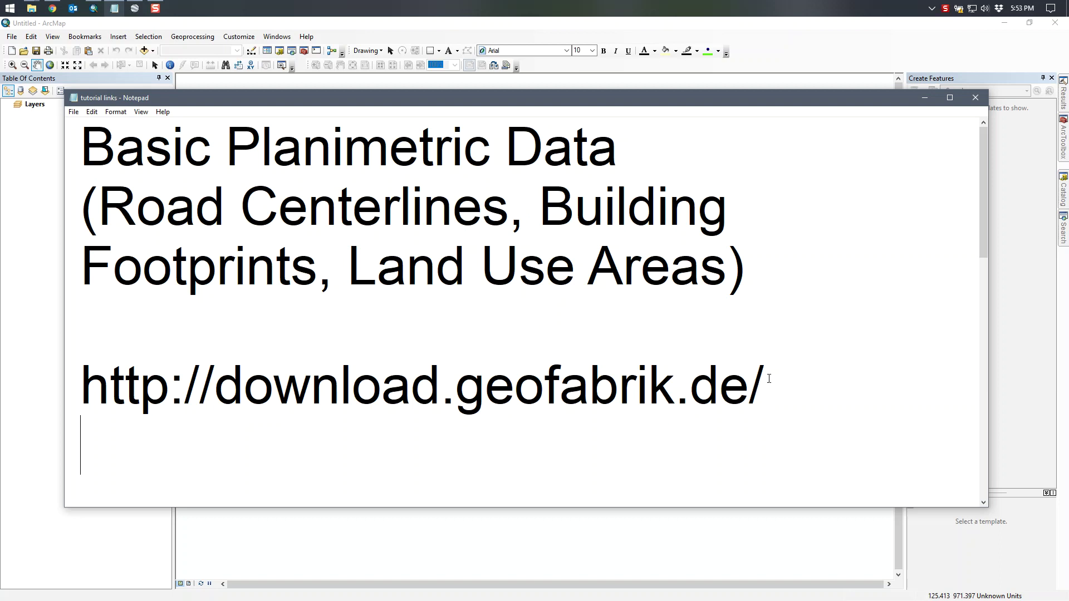
# Switch to Chrome and open the Geofabrik download page for Missouri, going through North America and United States of America
pyautogui.click(52, 8)
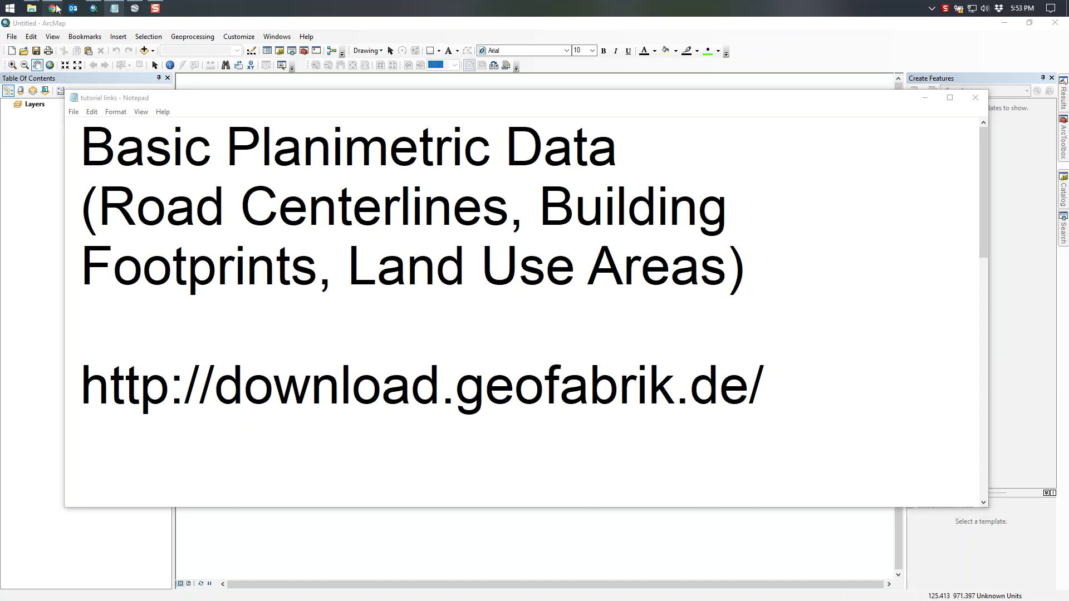
pyautogui.click(72, 30)
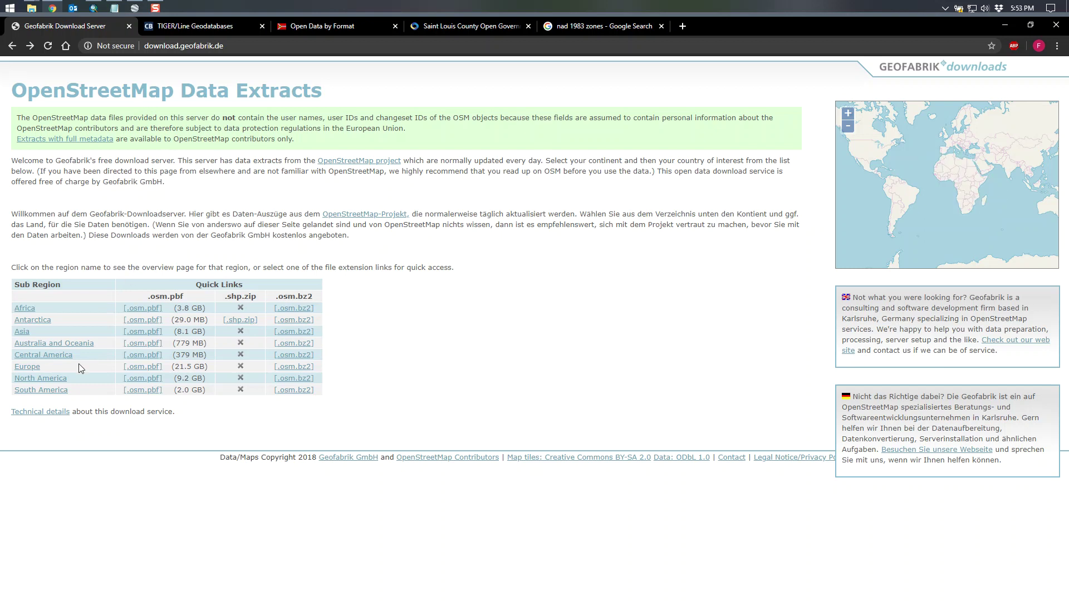
pyautogui.click(58, 379)
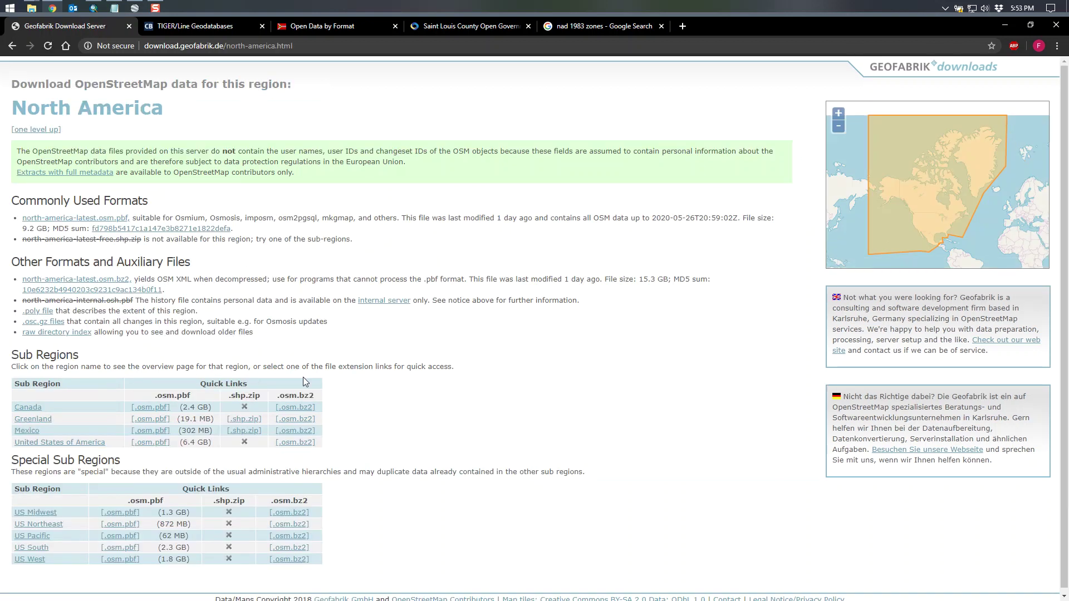
pyautogui.click(89, 440)
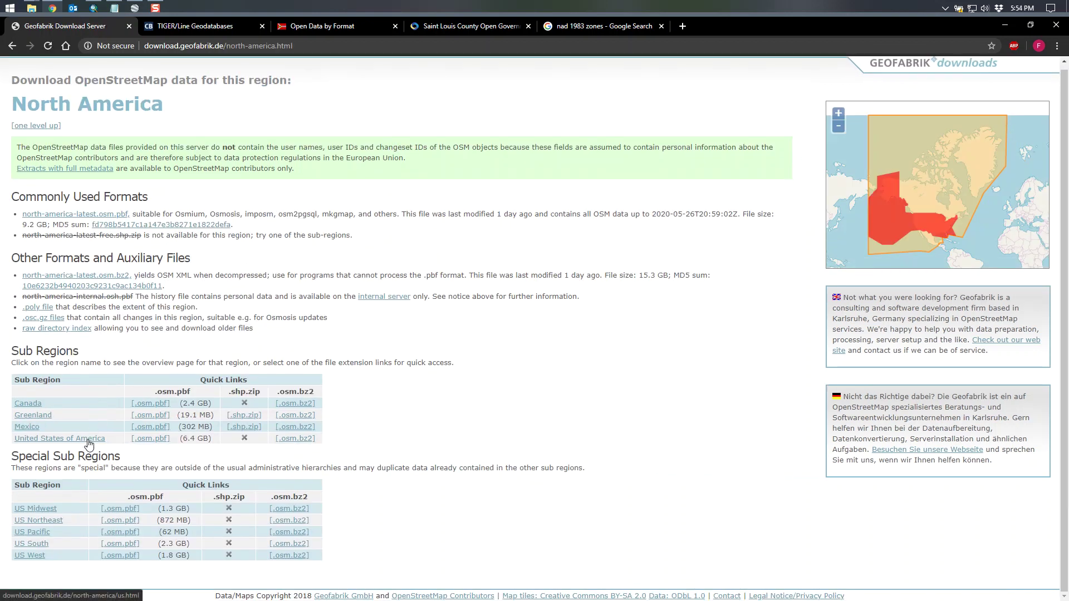
pyautogui.scroll(-3, 262, 350)
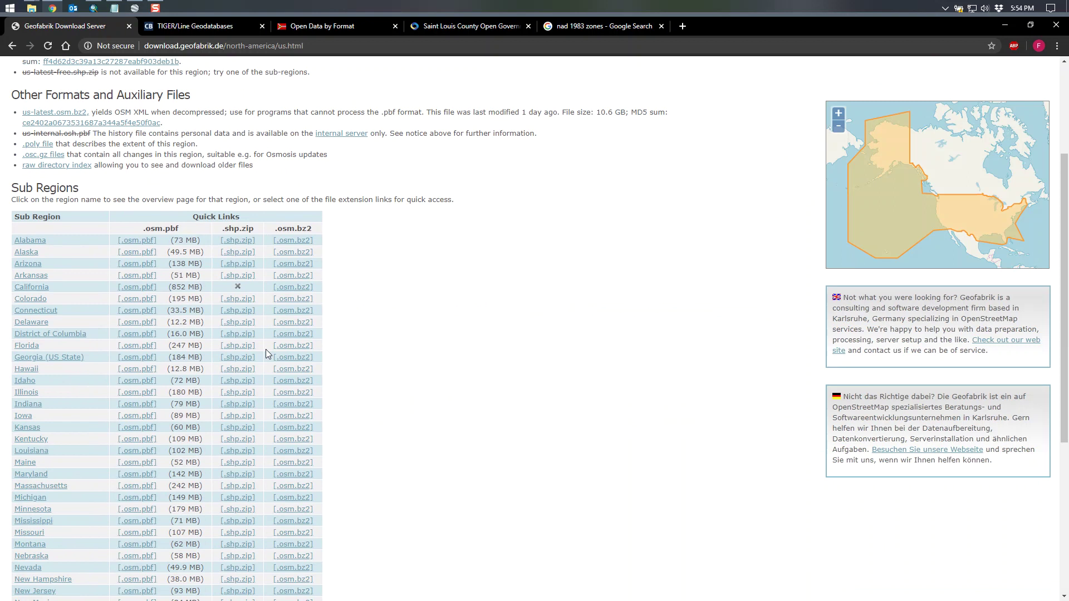
pyautogui.scroll(-1, 67, 377)
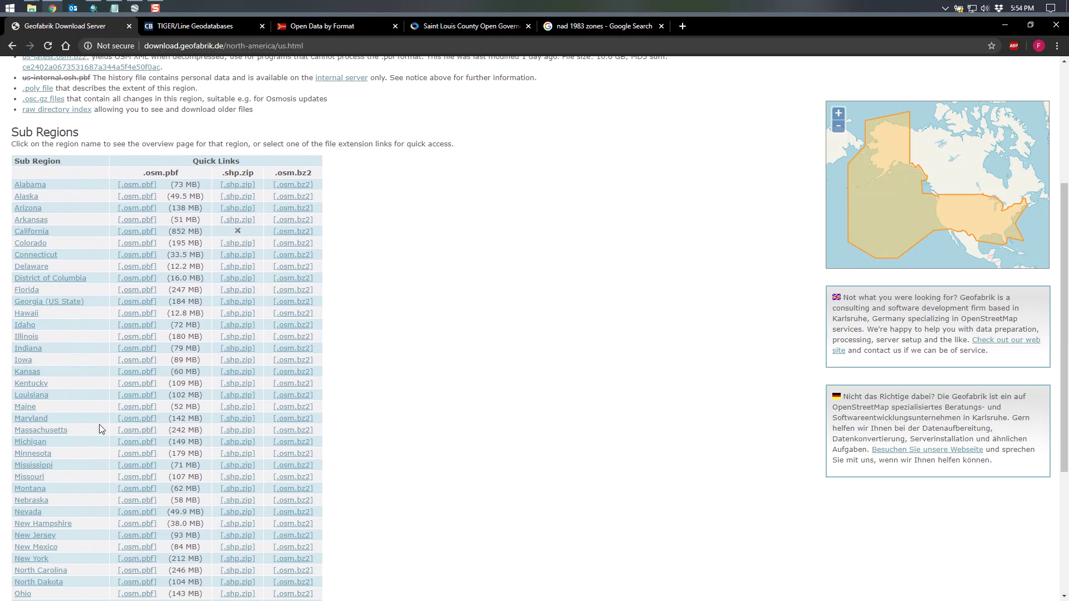
pyautogui.click(30, 478)
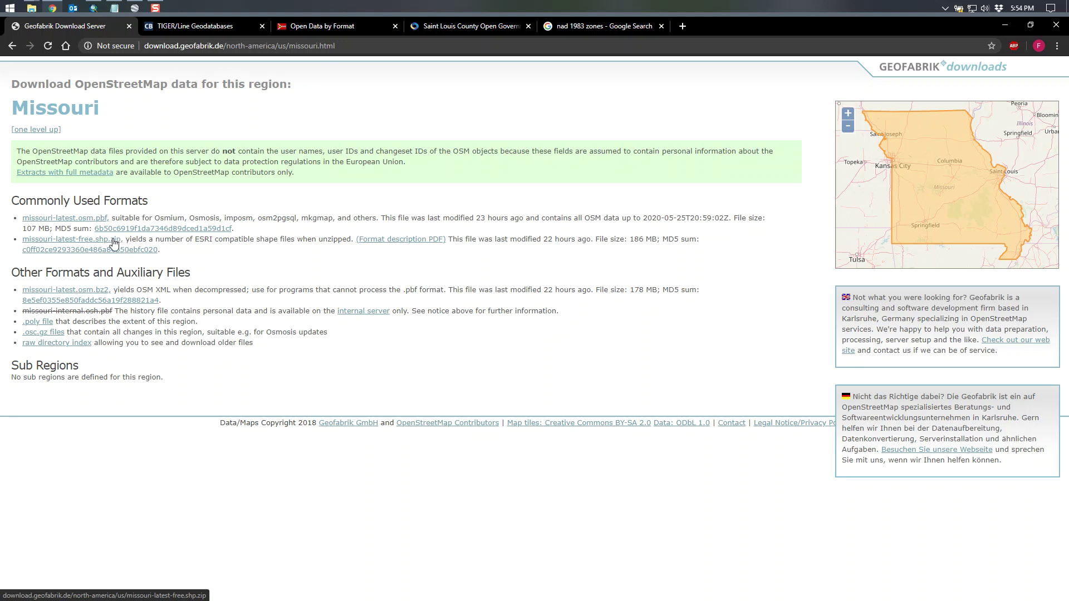
# Download missouri-latest-free.shp.zip and show the downloaded file in its folder
pyautogui.click(113, 241)
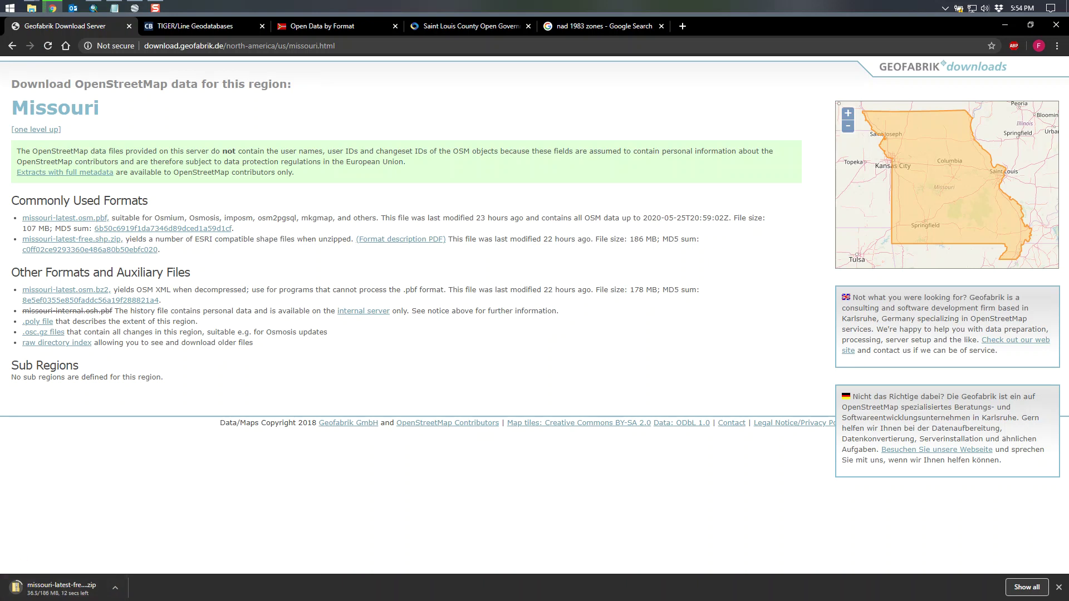
pyautogui.click(114, 590)
pyautogui.click(158, 549)
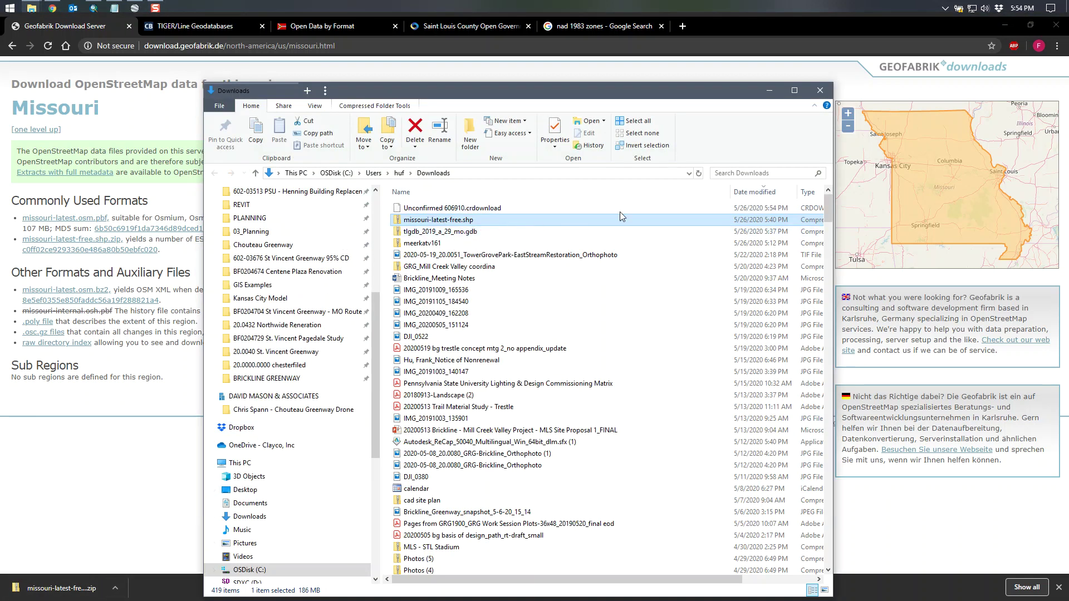
# Look through the extracted shapefiles in the missouri-latest-free.shp folder inside GIS DATA on the desktop, then minimize File Explorer
pyautogui.click(245, 490)
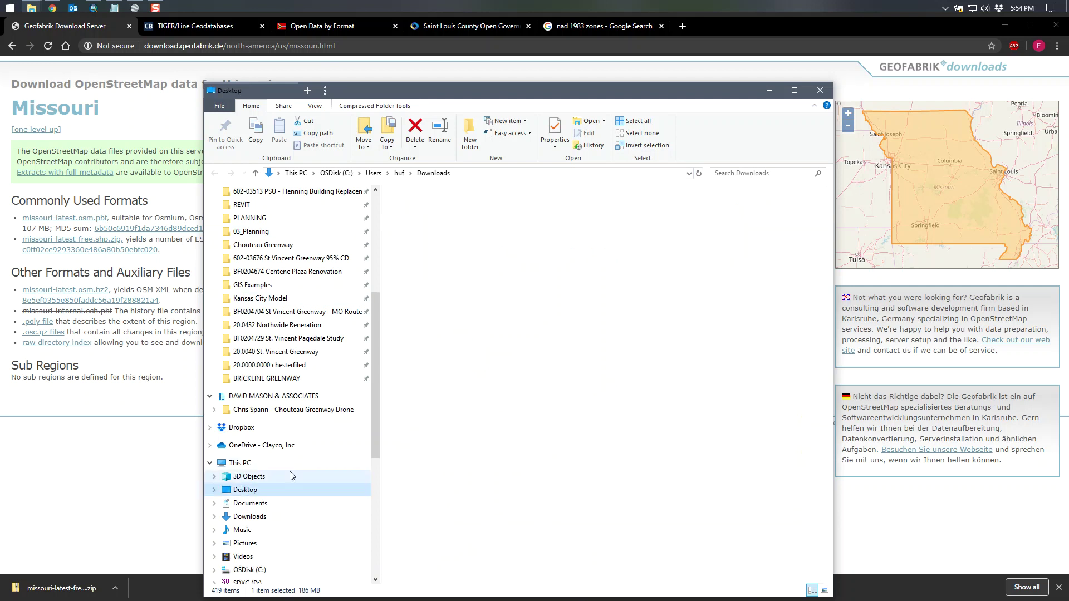
pyautogui.click(432, 209)
pyautogui.doubleClick(432, 209)
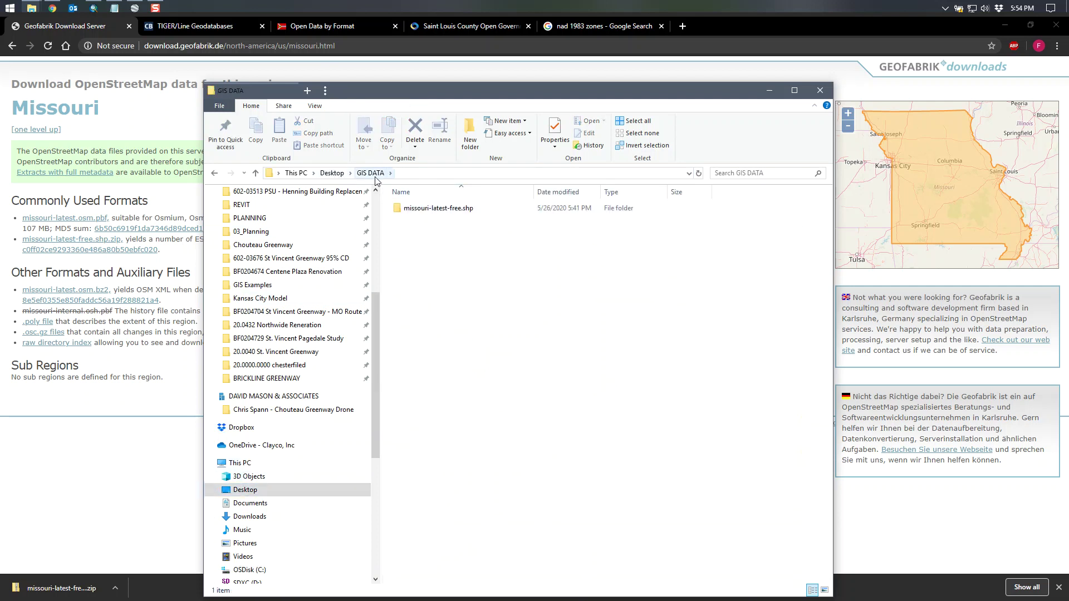
pyautogui.doubleClick(471, 211)
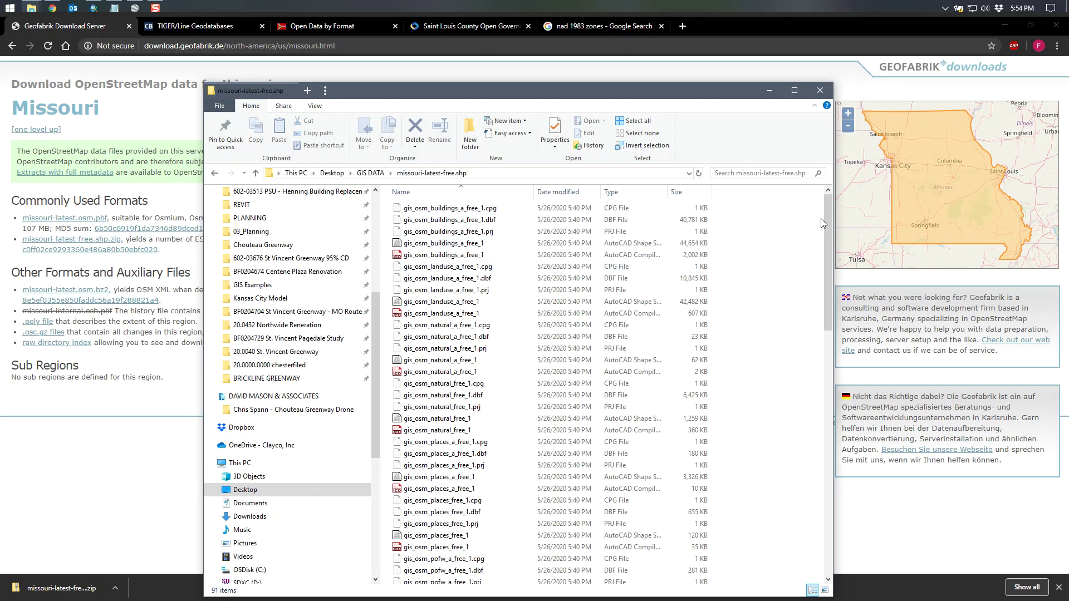
pyautogui.moveTo(720, 93); pyautogui.dragTo(725, 52)
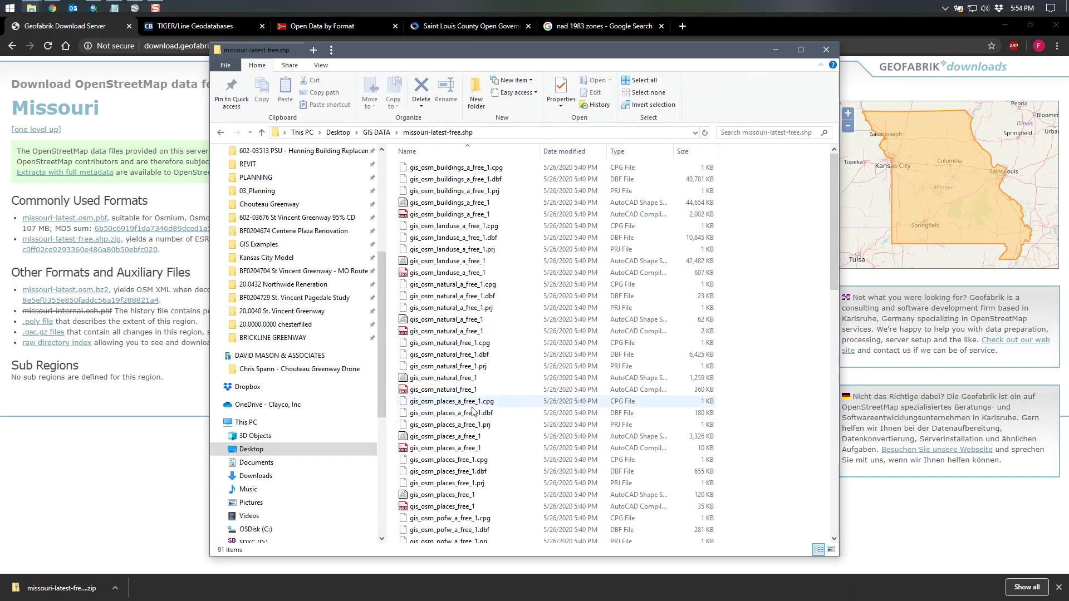
pyautogui.scroll(-3, 504, 451)
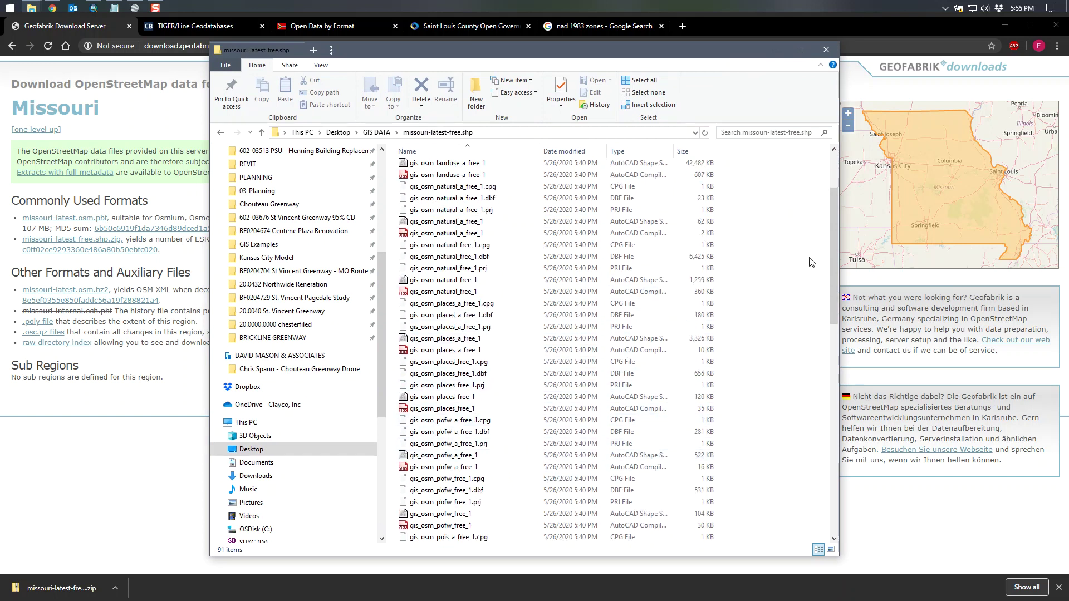
pyautogui.moveTo(833, 232); pyautogui.dragTo(833, 257)
pyautogui.click(557, 281)
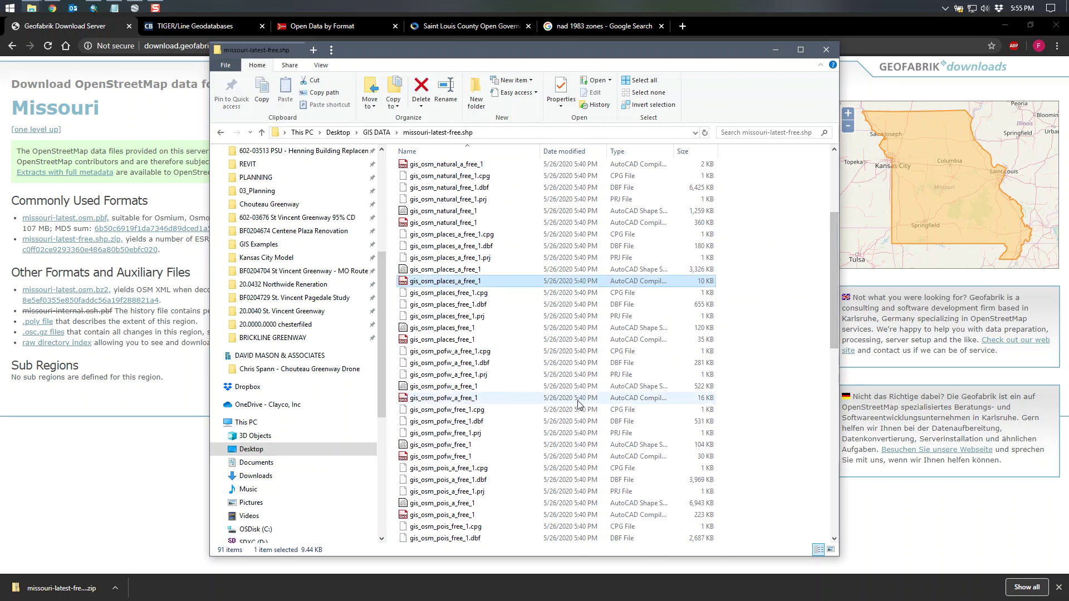
pyautogui.click(786, 267)
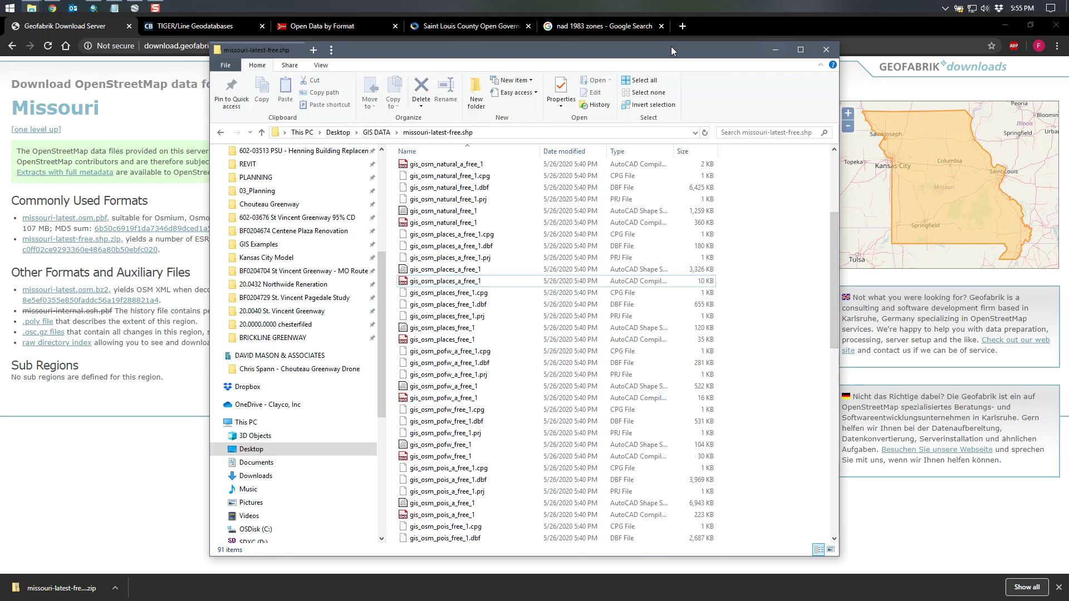
pyautogui.click(775, 50)
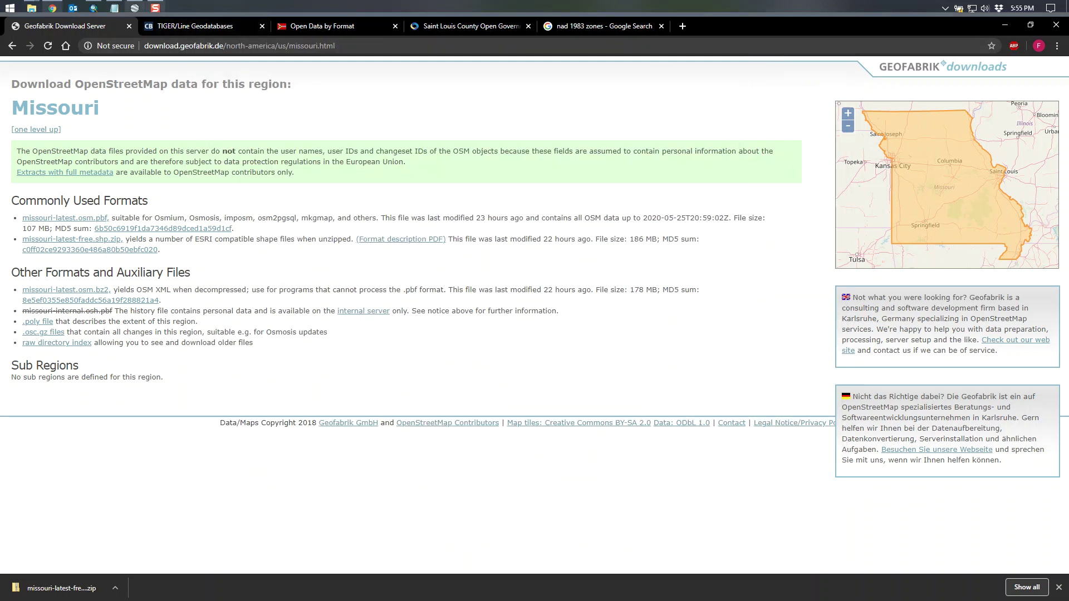
# Switch to ArcMap and add gis_osm_buildings_a_free_1.shp from the missouri-latest-free.shp folder to the map
pyautogui.click(93, 8)
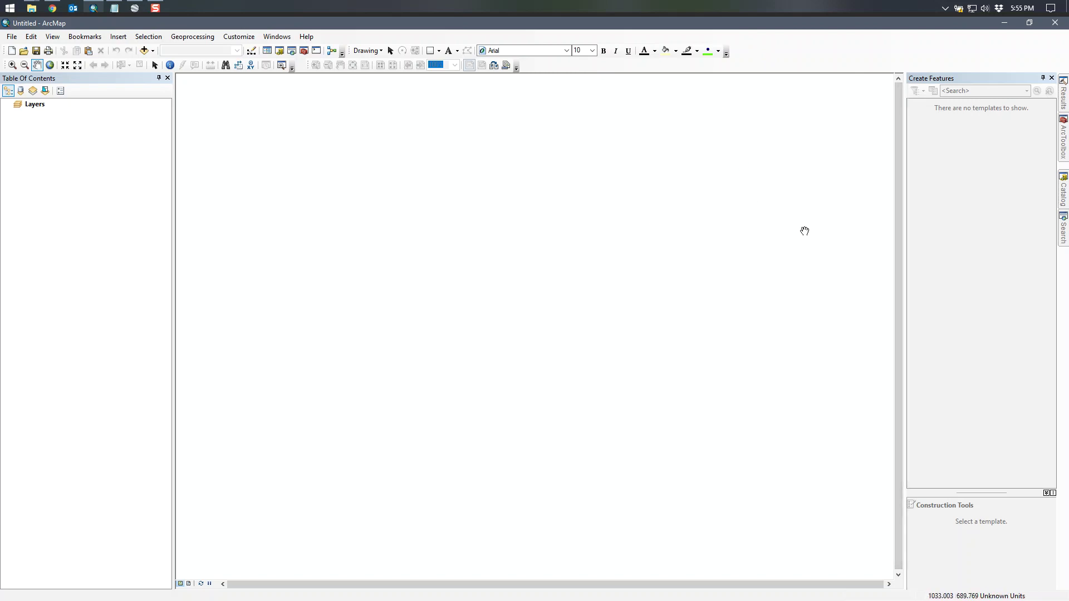
pyautogui.click(1064, 195)
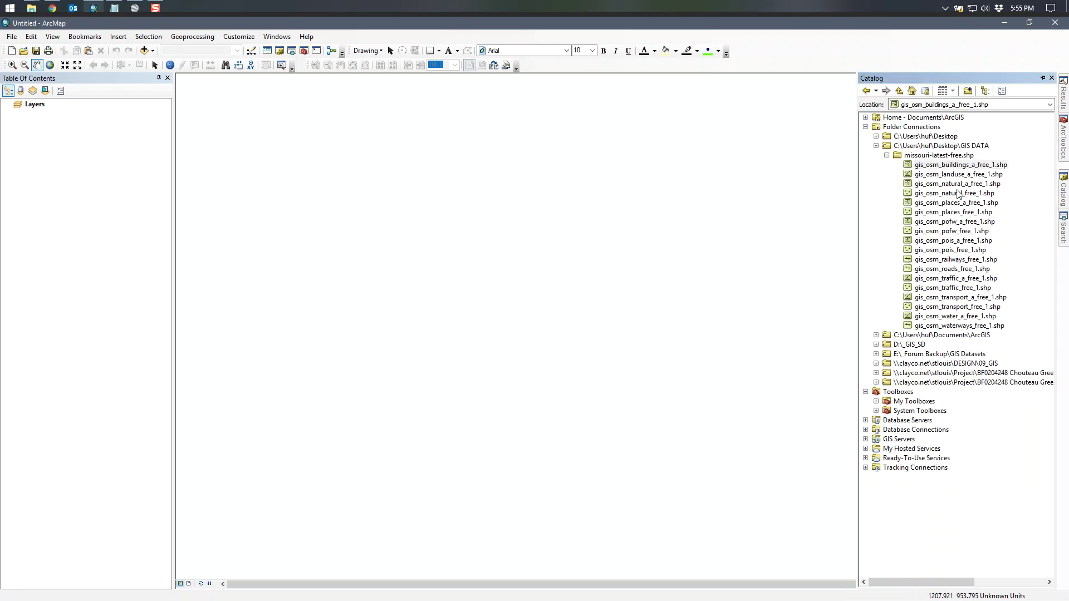
pyautogui.click(886, 155)
pyautogui.click(887, 156)
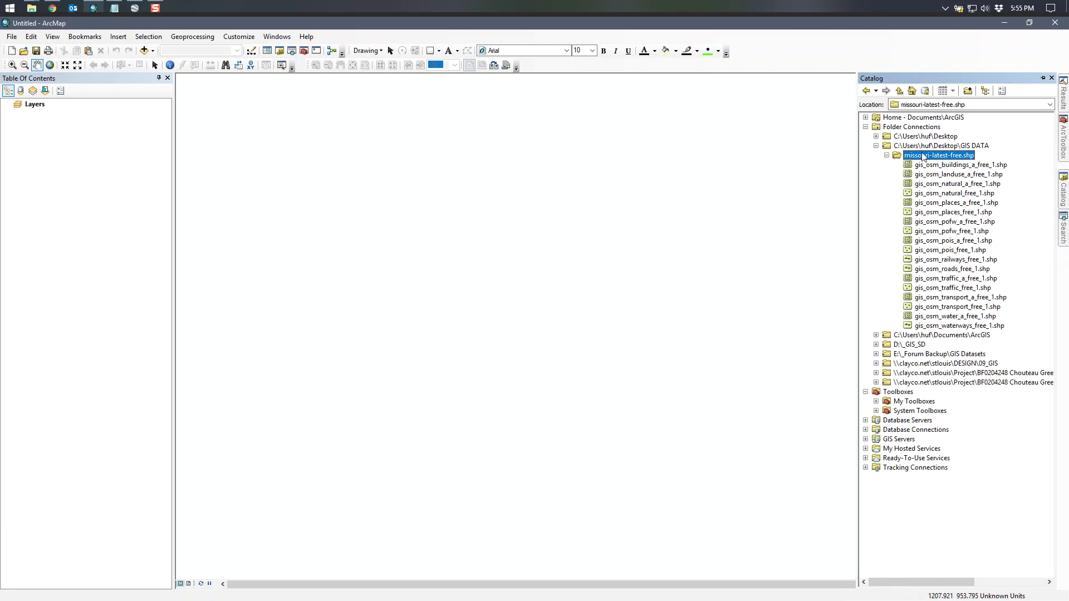
pyautogui.click(950, 166)
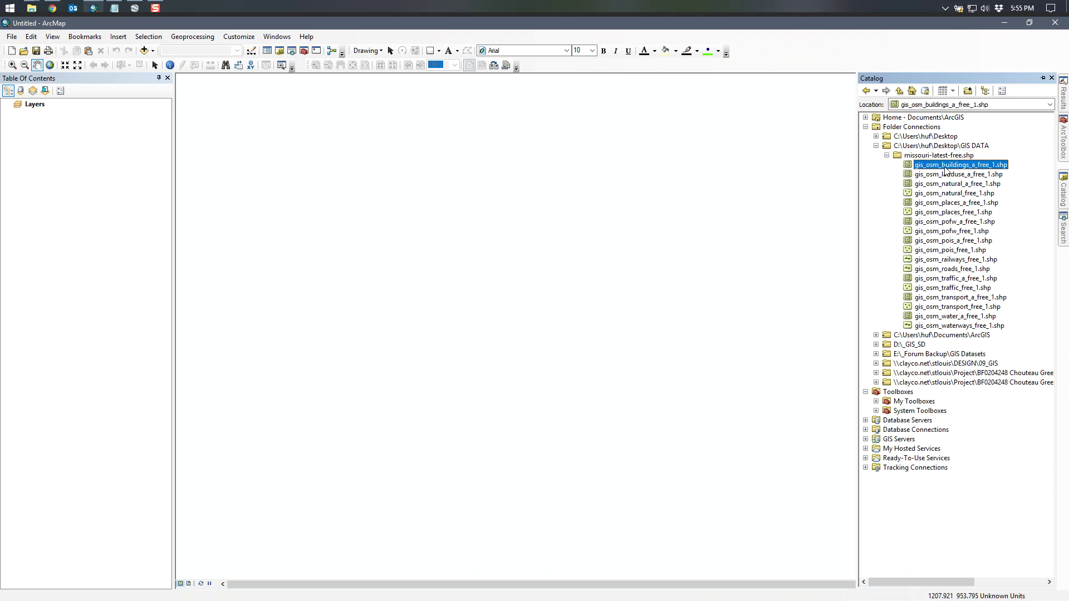
pyautogui.moveTo(957, 167)
pyautogui.mouseDown()
pyautogui.moveTo(706, 191)
pyautogui.moveTo(696, 210)
pyautogui.mouseUp()
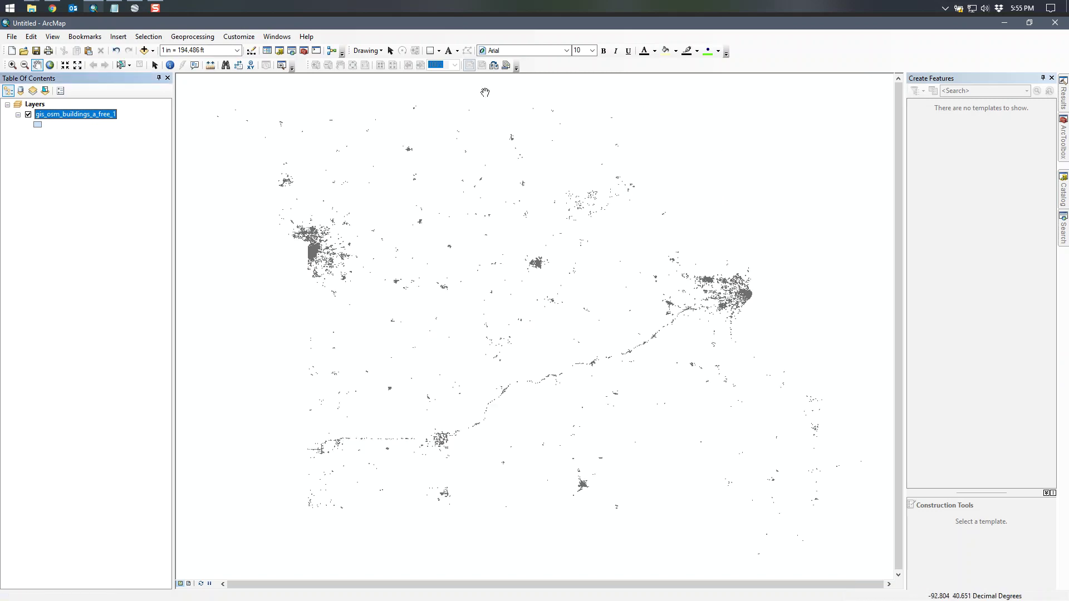
# Add the water areas shapefile gis_osm_water_a_free_1.shp from the same folder to the map
pyautogui.click(1064, 190)
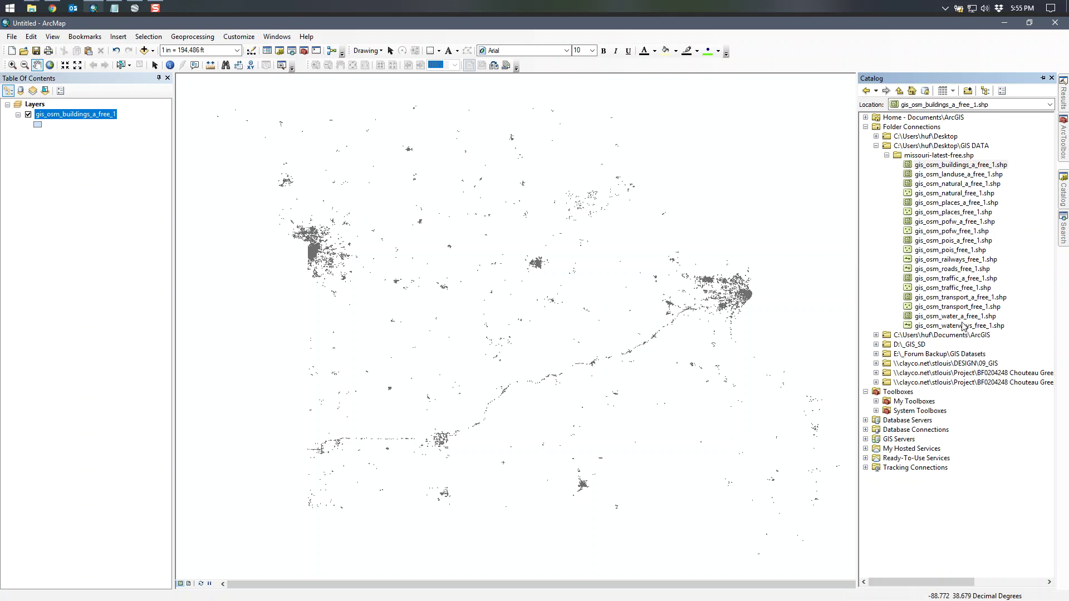
pyautogui.moveTo(965, 318); pyautogui.dragTo(734, 281)
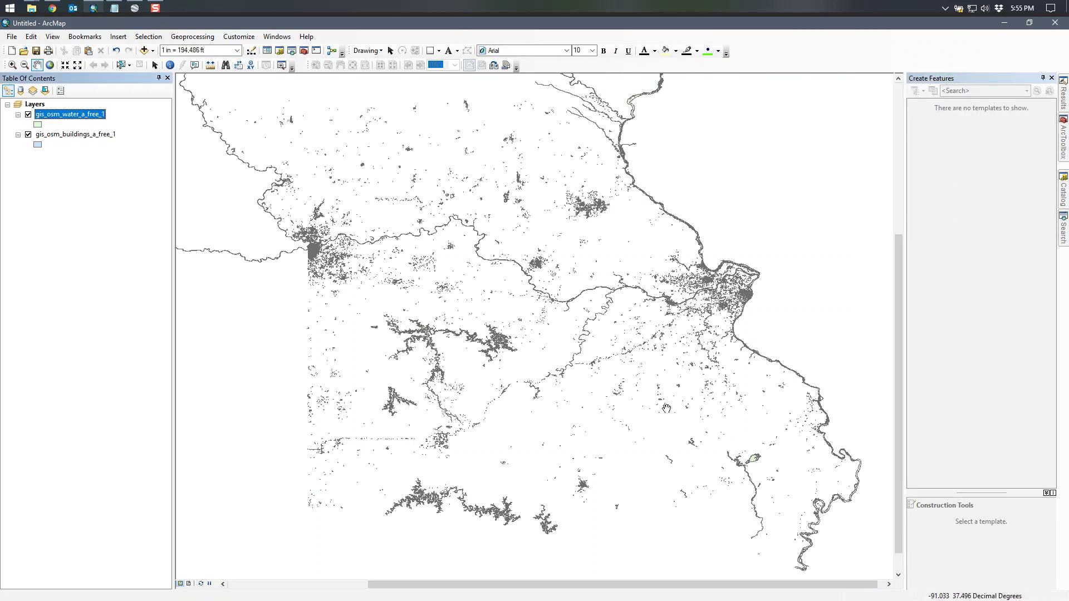
pyautogui.moveTo(651, 303); pyautogui.dragTo(651, 334)
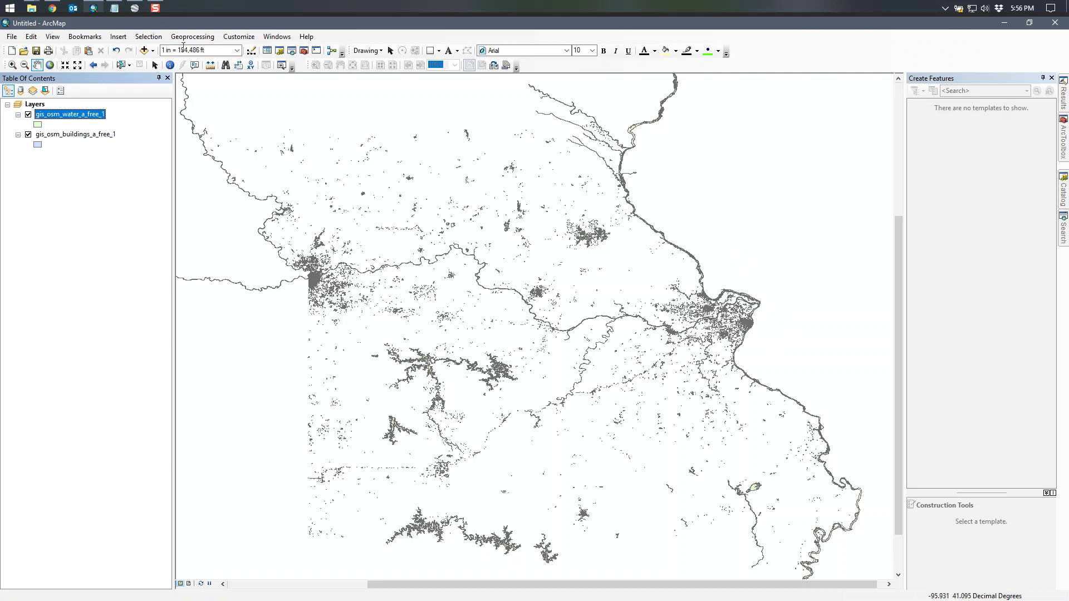
# Switch to Chrome and preview the geodesy.noaa.gov State Plane Coordinate Systems map in the "nad 1983 zones" image results
pyautogui.moveTo(138, 12)
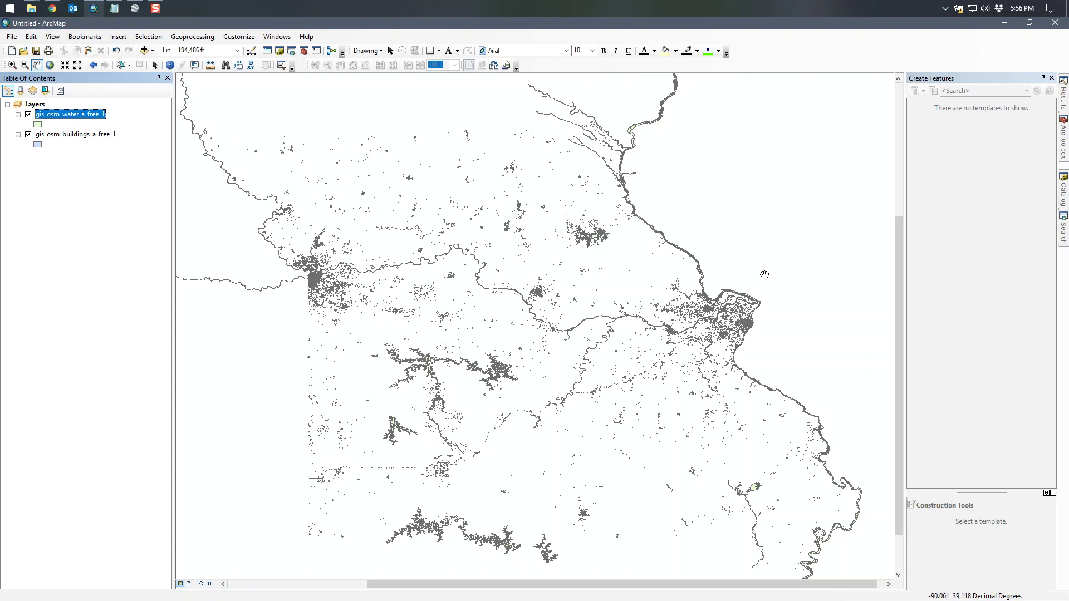
pyautogui.click(52, 8)
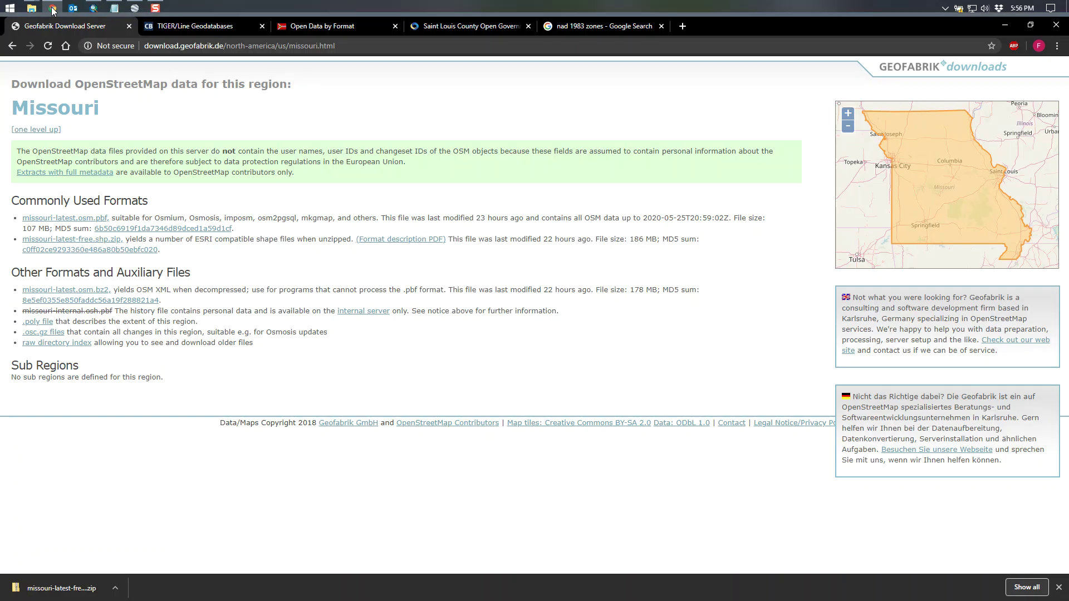
pyautogui.click(598, 30)
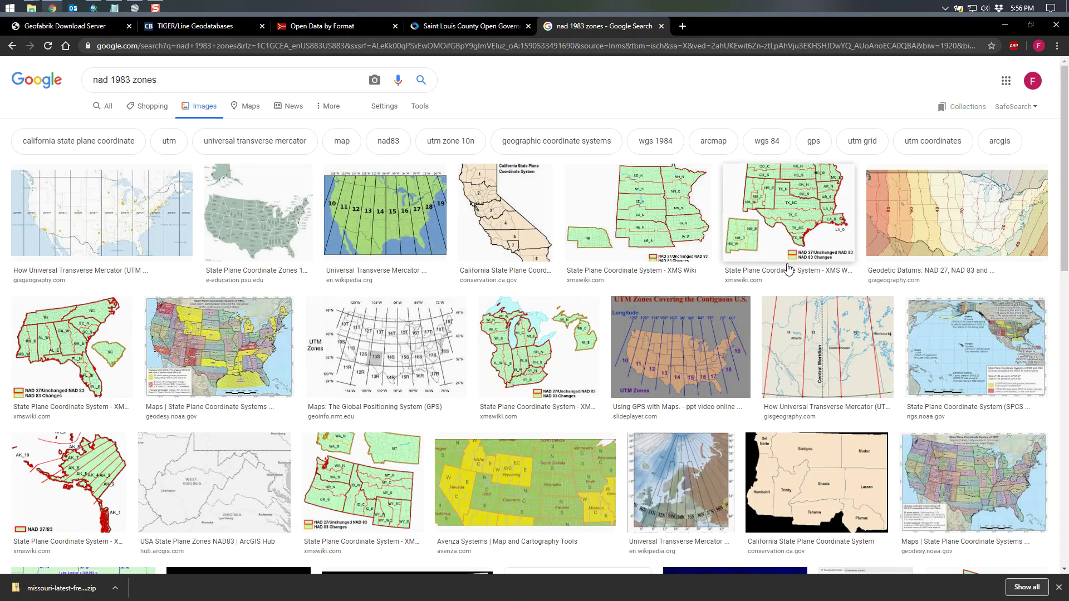
pyautogui.scroll(-2, 957, 379)
pyautogui.click(958, 380)
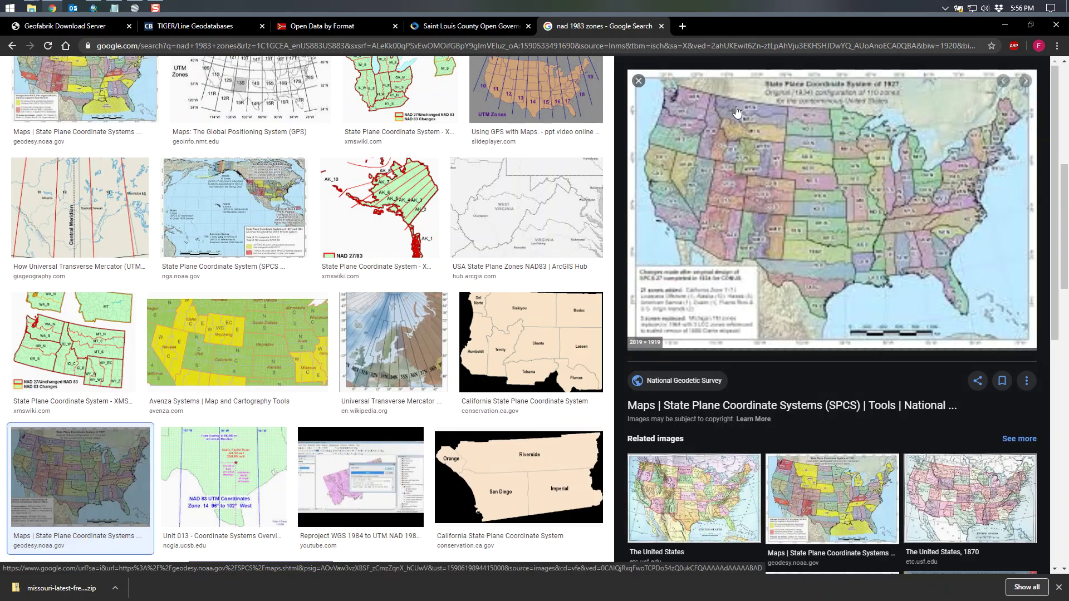
# Switch to Google Earth Pro and show the attributes of the NAD83 state plane zone covering the St. Louis area
pyautogui.click(134, 7)
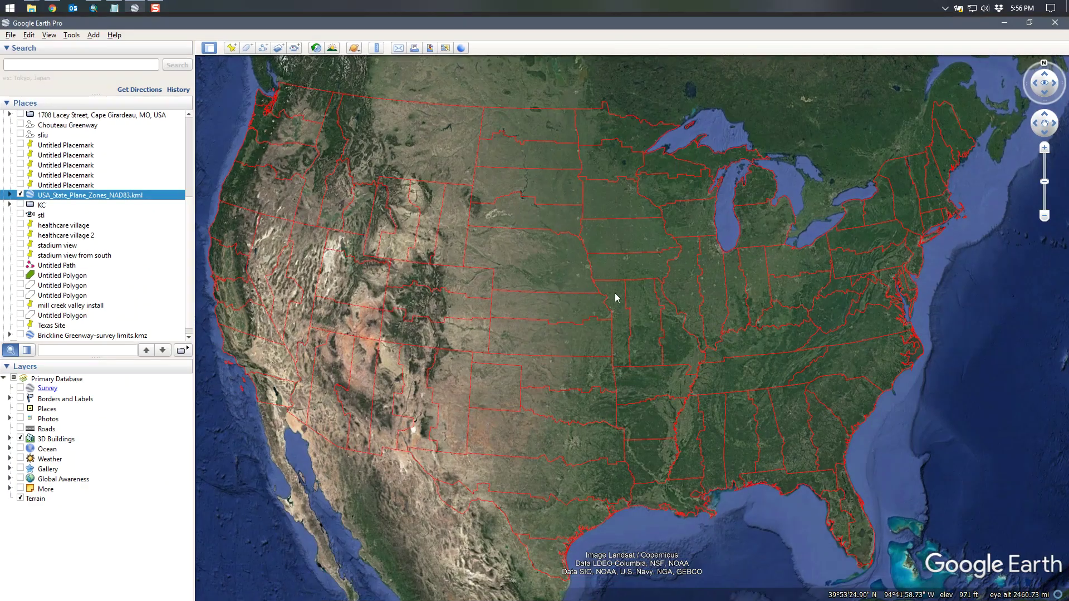
pyautogui.moveTo(557, 271); pyautogui.dragTo(578, 276)
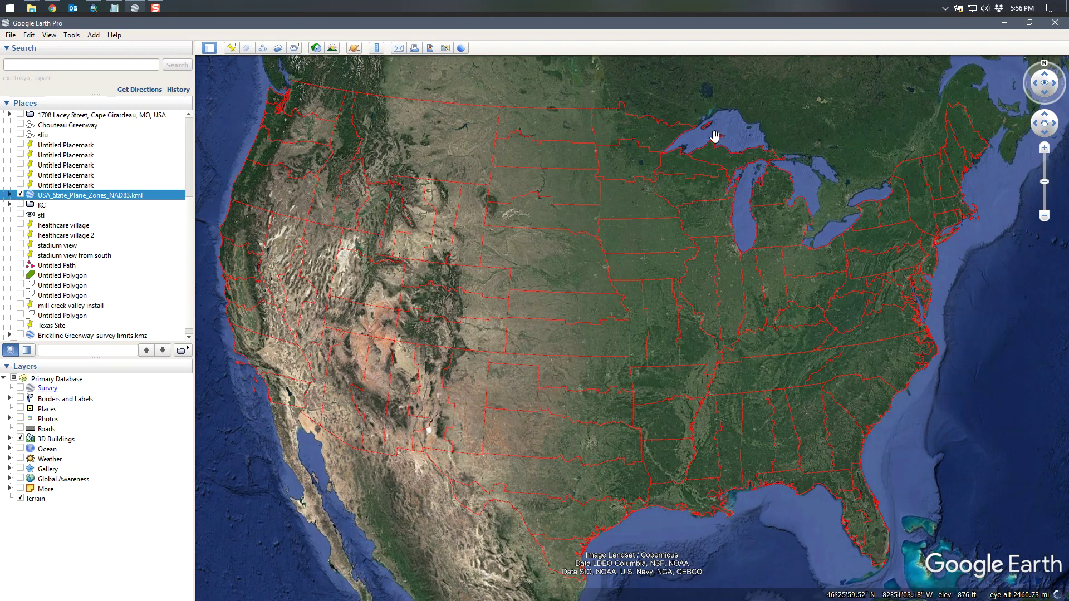
pyautogui.scroll(5, 710, 318)
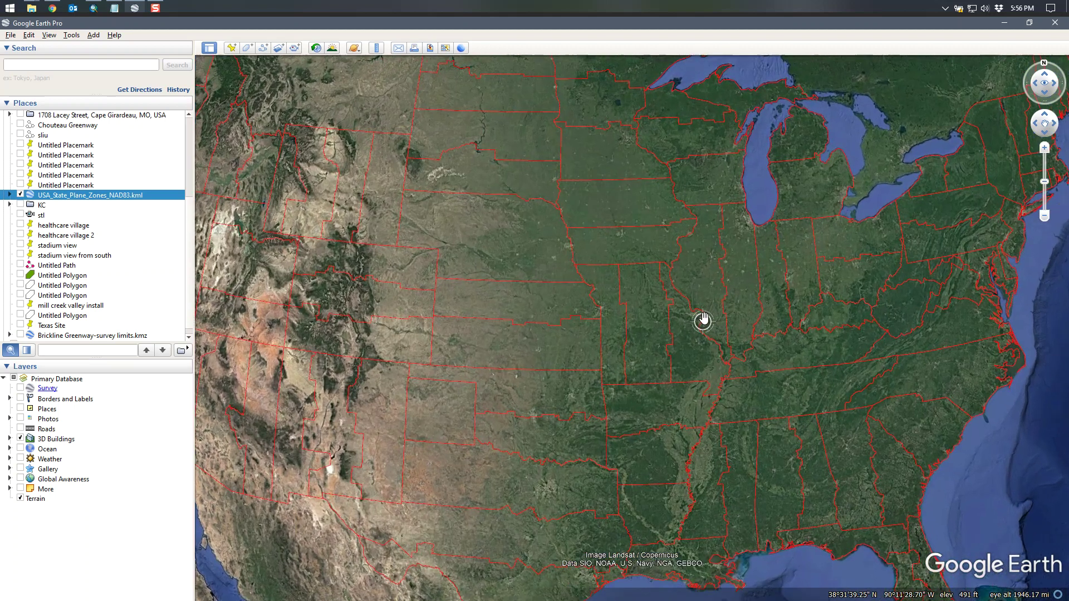
pyautogui.scroll(2, 685, 326)
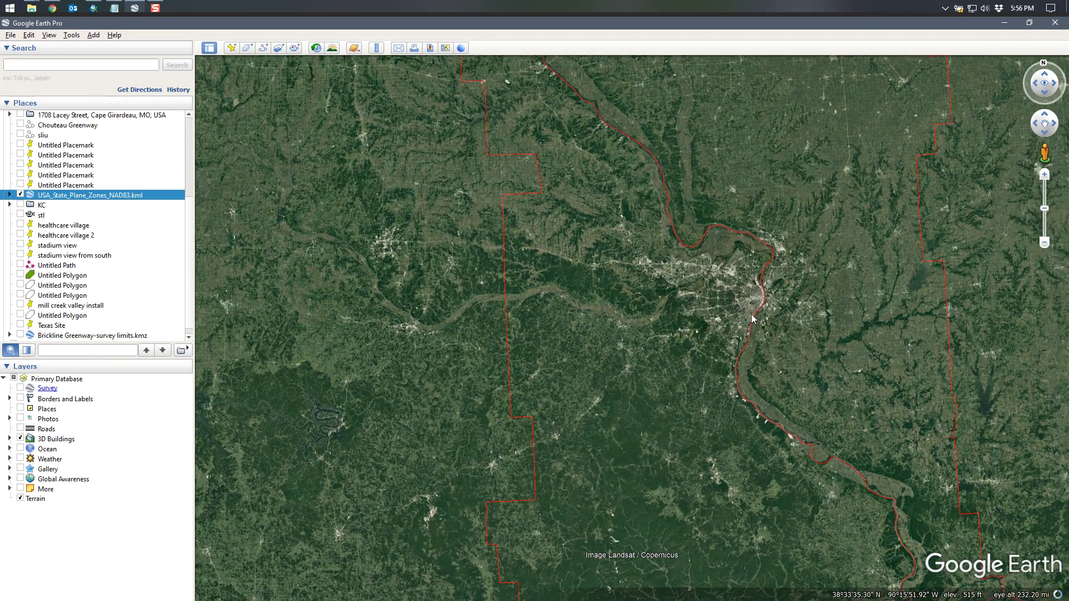
pyautogui.scroll(-2, 675, 283)
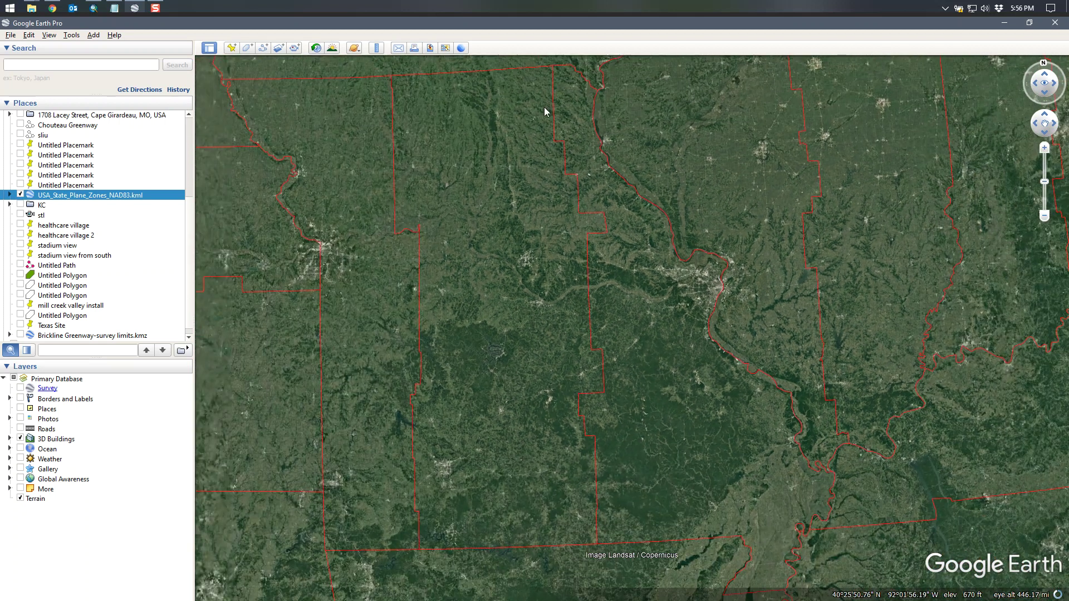
pyautogui.click(677, 297)
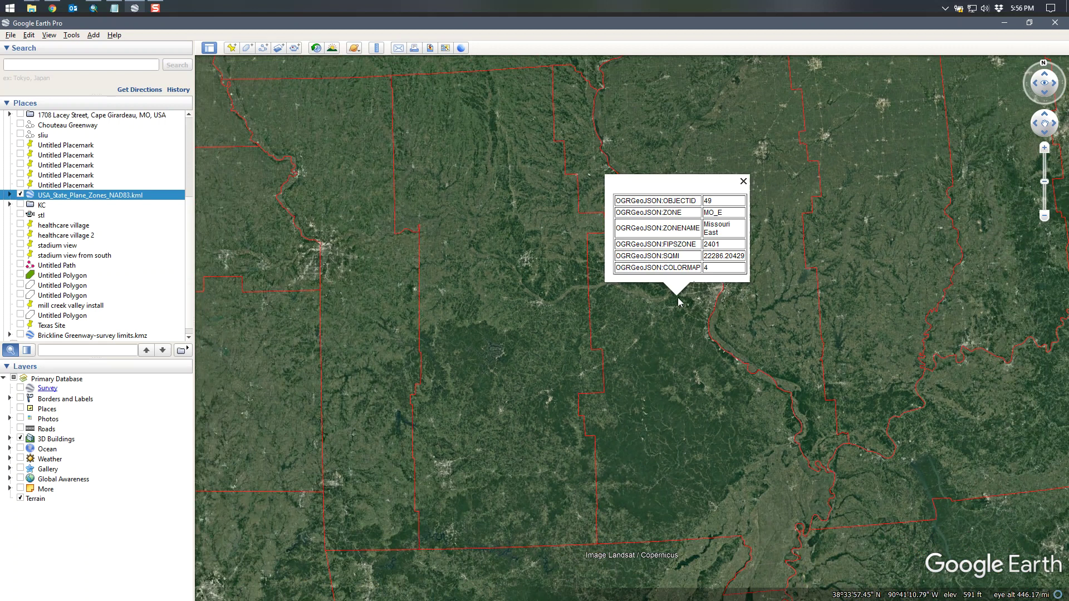
# Examine the zone code and zone name in the state plane zone's attribute balloon, and close the balloon
pyautogui.tripleClick(724, 217)
pyautogui.click(726, 221)
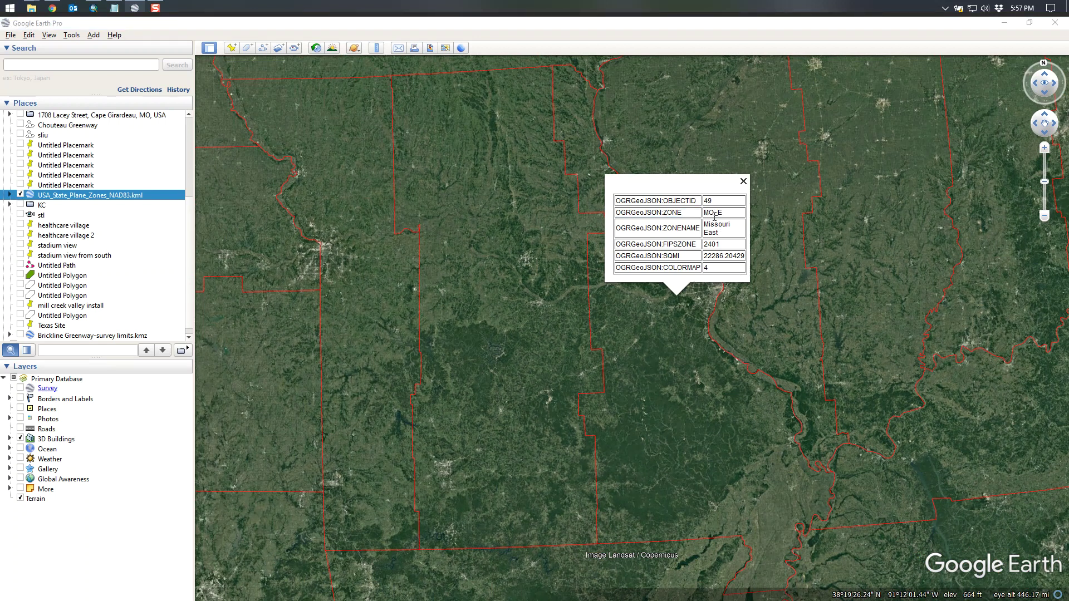
pyautogui.click(743, 182)
# Switch to ArcMap and filter the coordinate system list of the Layers data frame by "missouri"
pyautogui.click(93, 7)
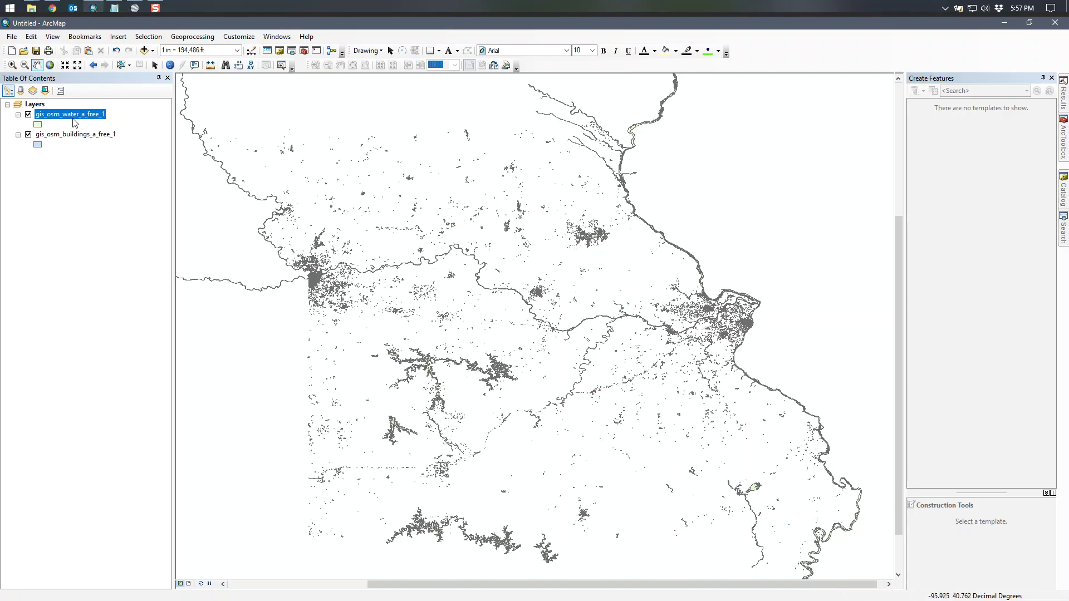
pyautogui.click(35, 105)
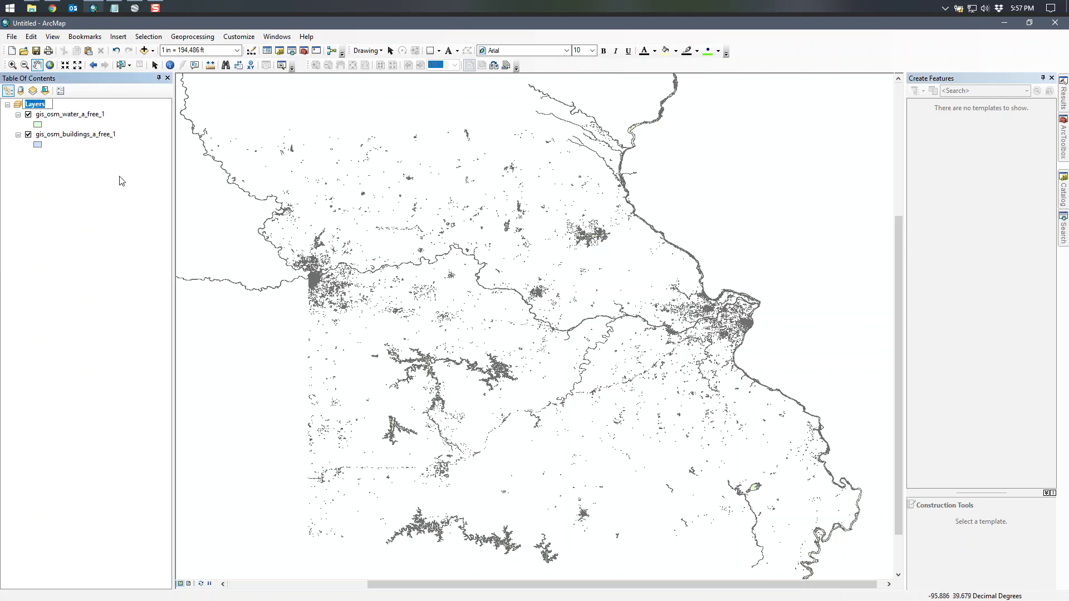
pyautogui.doubleClick(35, 105)
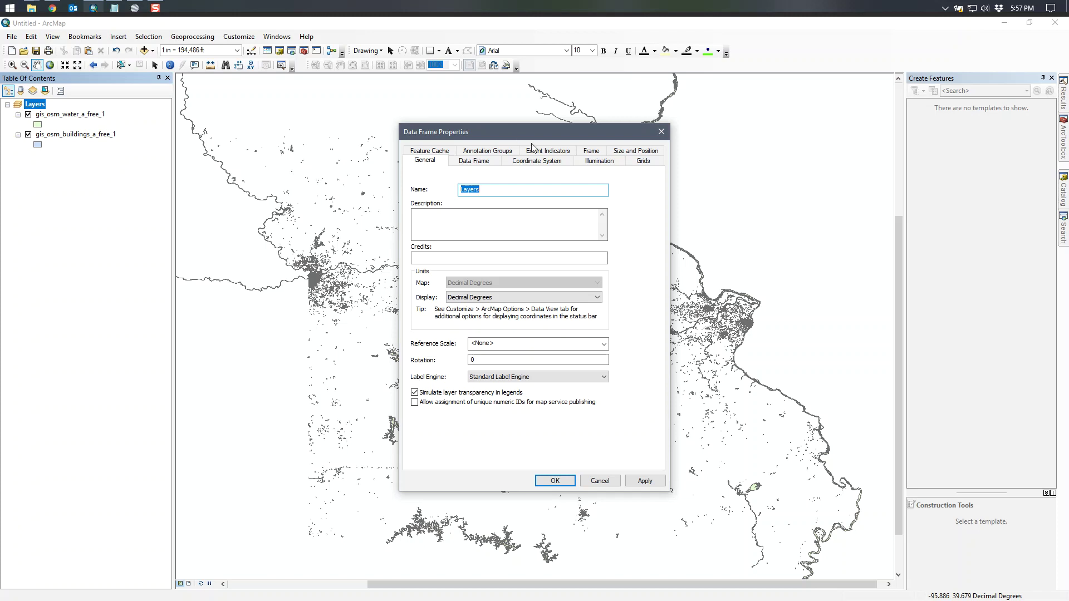
pyautogui.moveTo(555, 137); pyautogui.dragTo(588, 139)
pyautogui.click(580, 166)
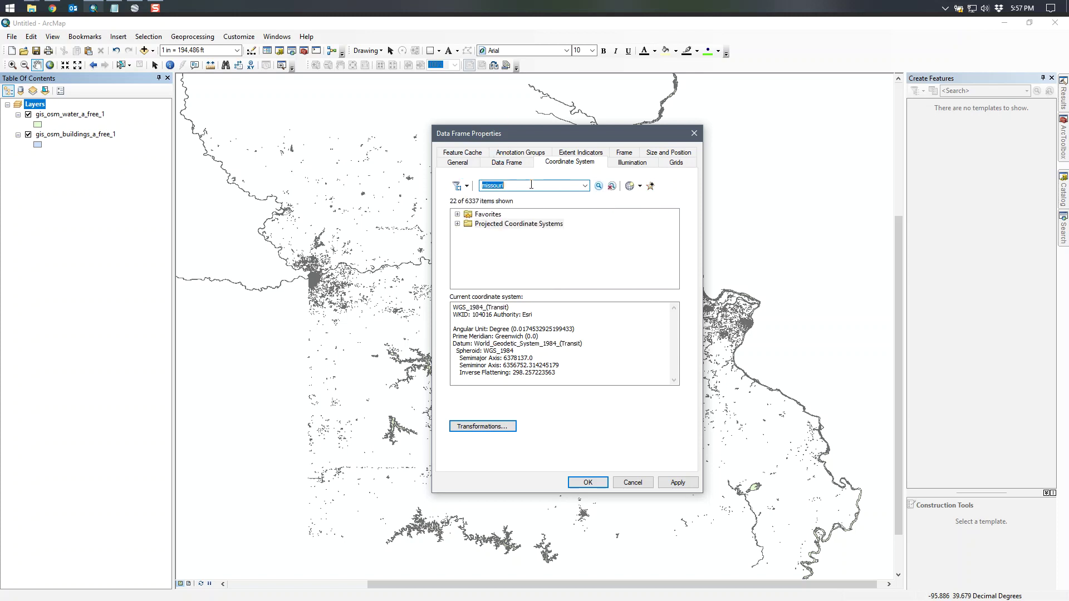
# Expand the projected State Plane systems down to the NAD 1983 (US Feet) group
pyautogui.doubleClick(469, 224)
pyautogui.click(468, 234)
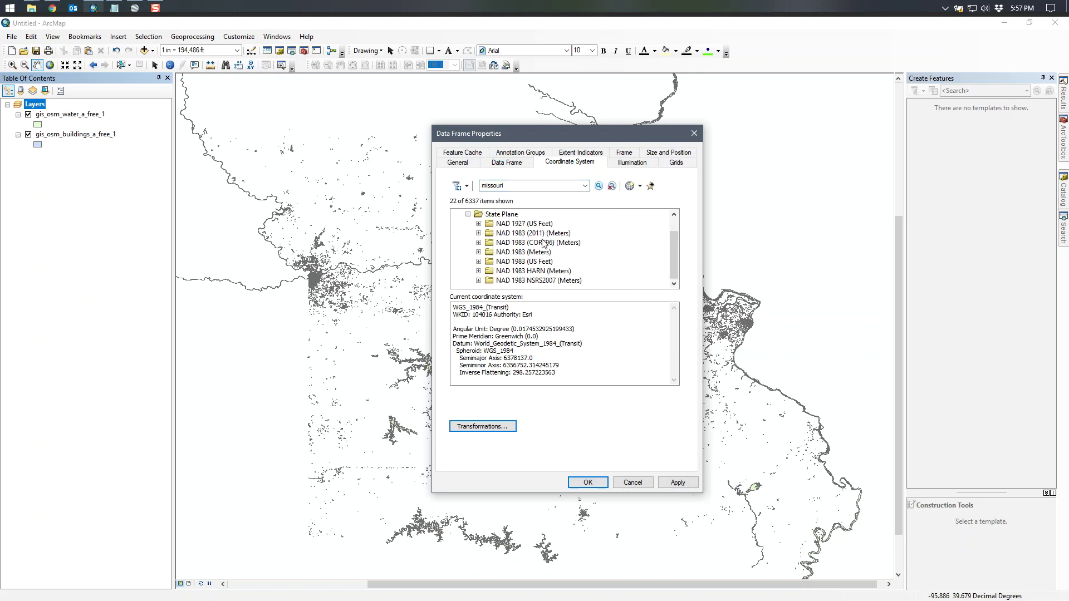
pyautogui.moveTo(530, 133); pyautogui.dragTo(526, 111)
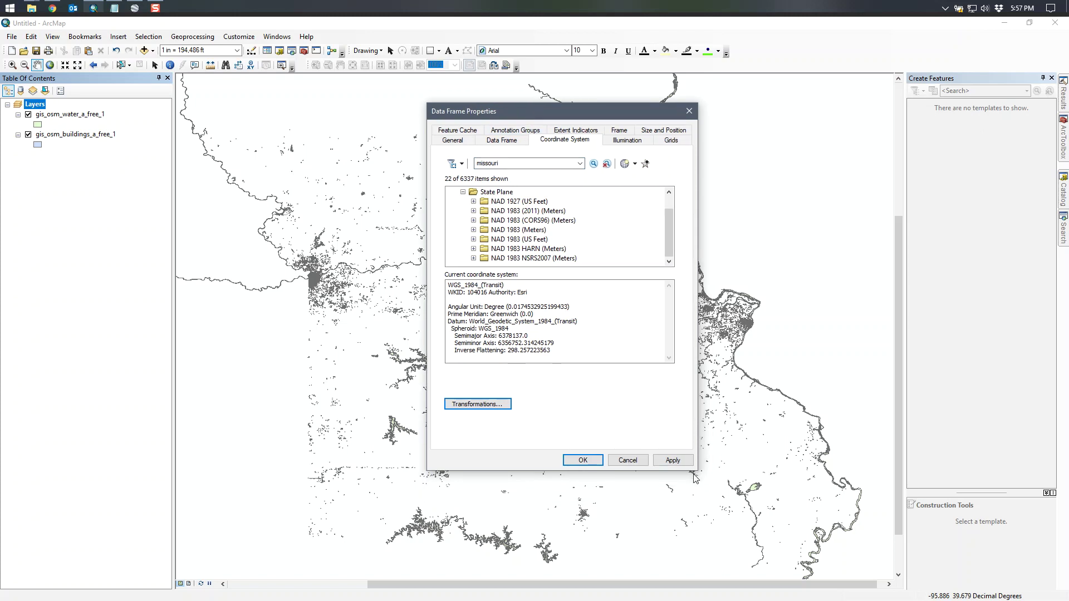
pyautogui.click(506, 211)
pyautogui.click(512, 230)
pyautogui.click(514, 240)
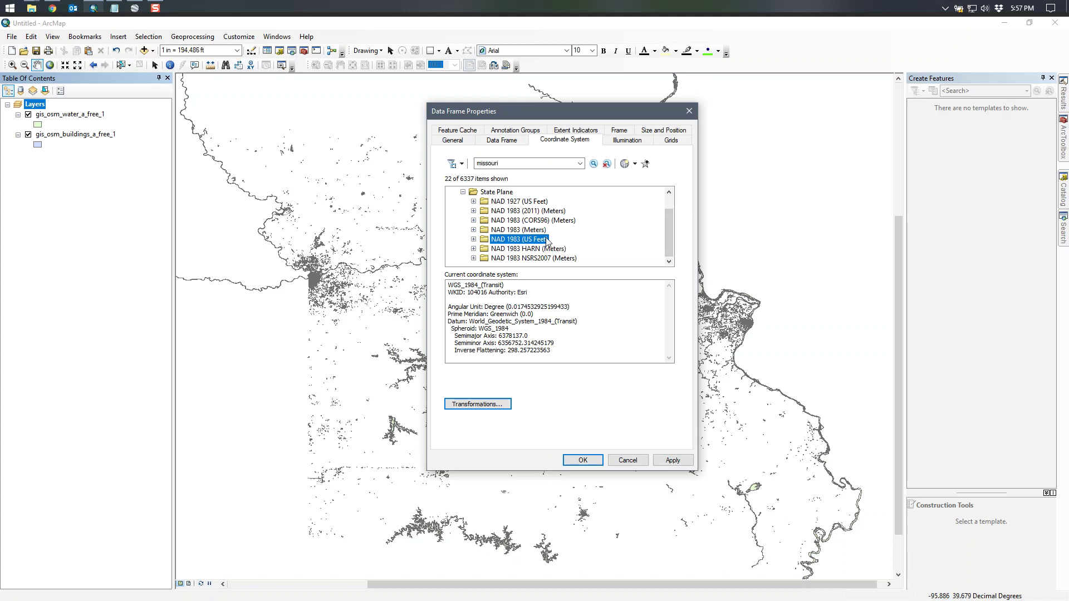
pyautogui.click(474, 240)
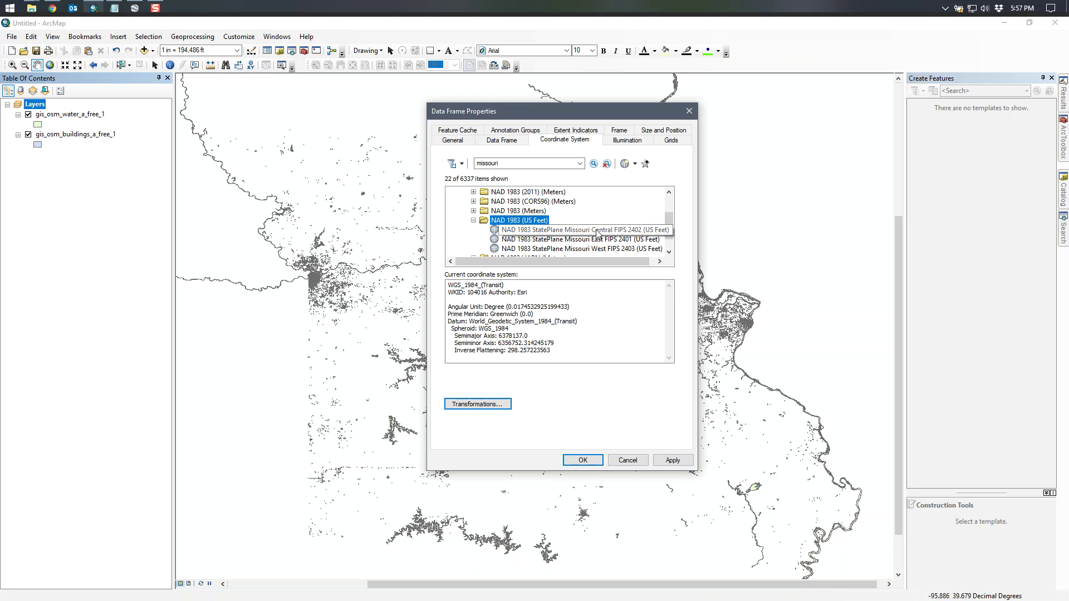
# Switch to Google Earth Pro and compare the NAD83 zone attributes of eastern, central and western Missouri, ending on the St. Louis area
pyautogui.click(135, 7)
pyautogui.moveTo(580, 308); pyautogui.dragTo(695, 328)
pyautogui.scroll(-2, 644, 318)
pyautogui.scroll(2, 696, 323)
pyautogui.click(703, 310)
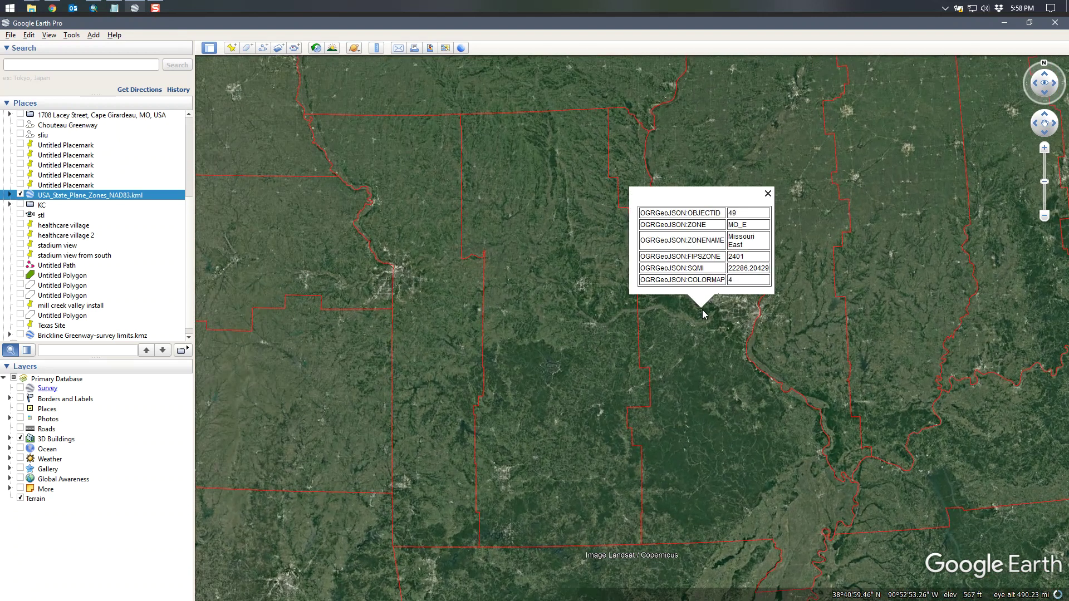
pyautogui.click(555, 337)
pyautogui.click(430, 348)
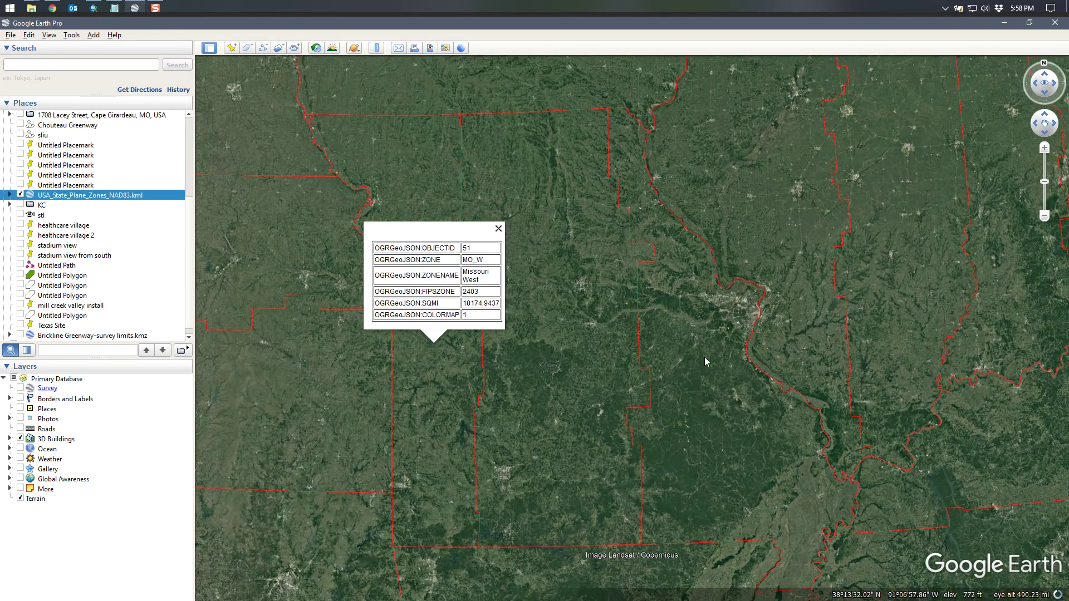
pyautogui.click(740, 328)
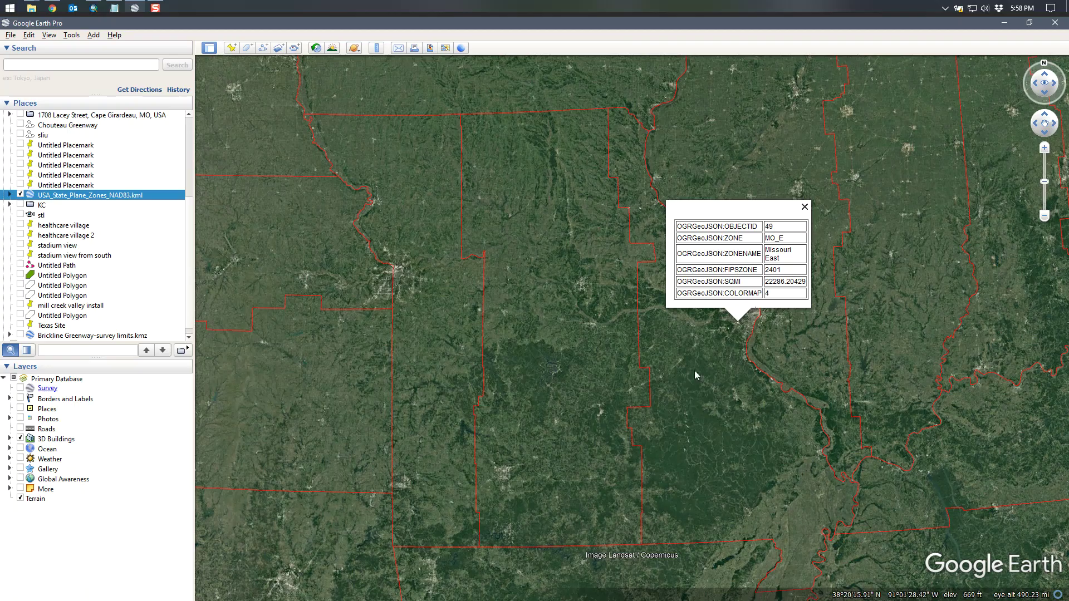
# Switch to ArcMap and set the data frame's coordinate system to NAD 1983 StatePlane Missouri East FIPS 2401 (US Feet)
pyautogui.click(94, 8)
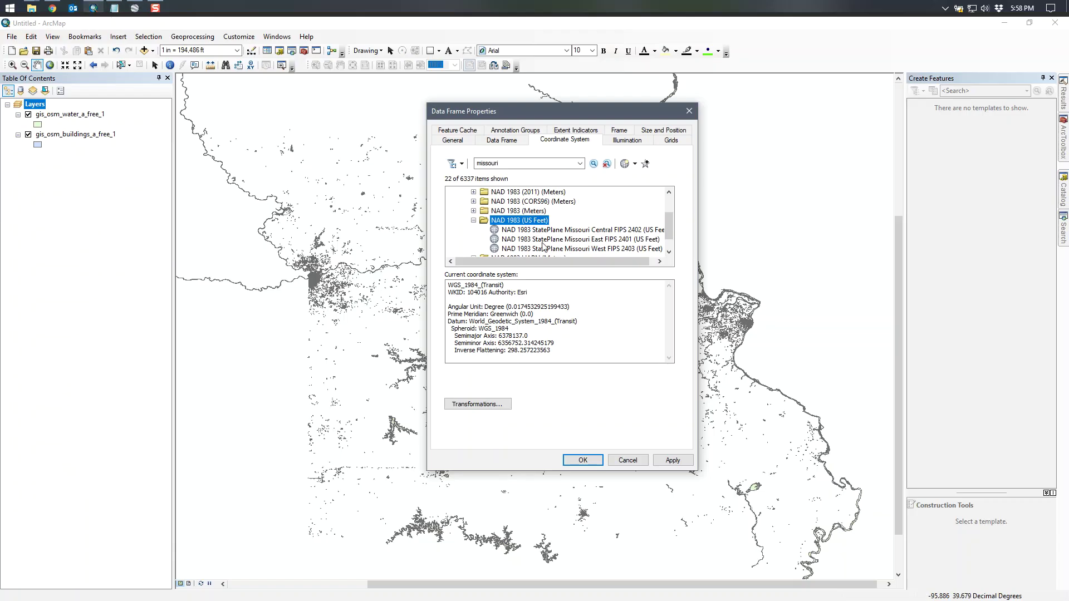
pyautogui.click(579, 239)
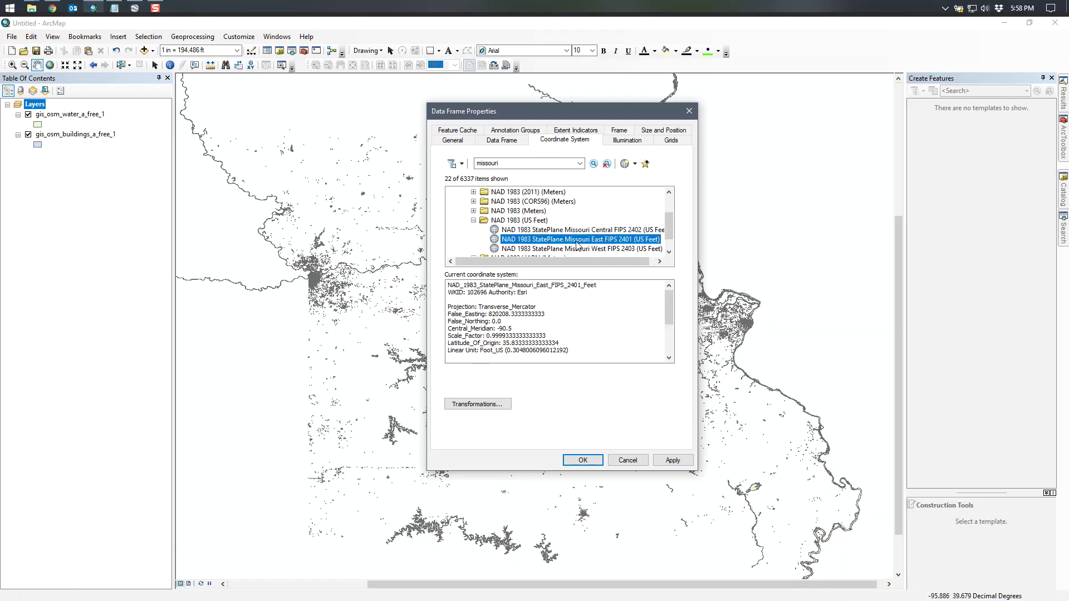
pyautogui.doubleClick(577, 239)
pyautogui.click(557, 432)
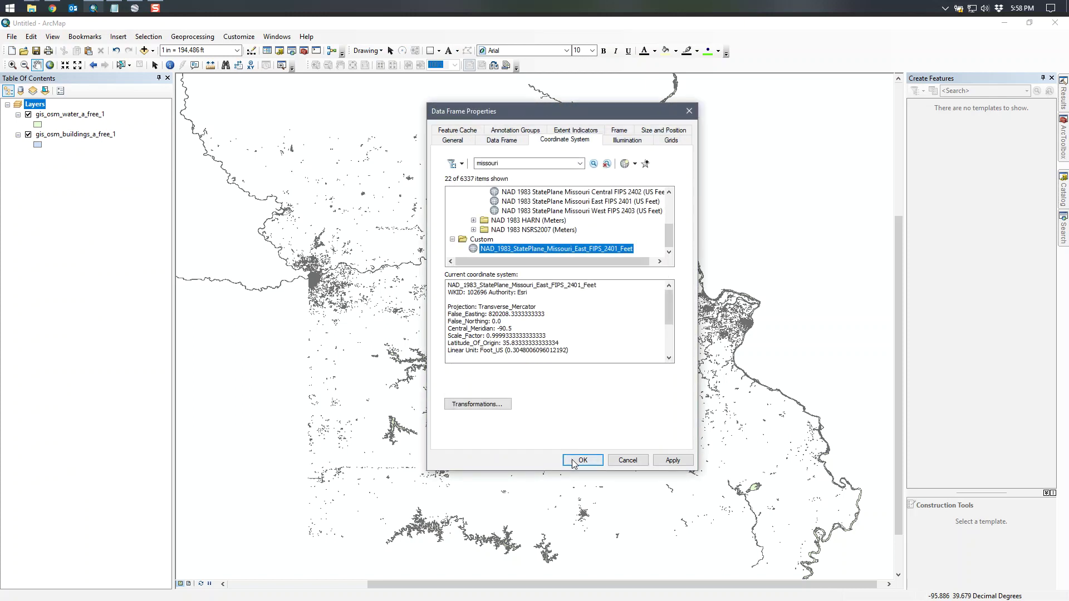
pyautogui.click(575, 460)
# Examine the building and water features of the St. Louis area along the river at a map scale of 1 in = 8,333 ft
pyautogui.click(483, 322)
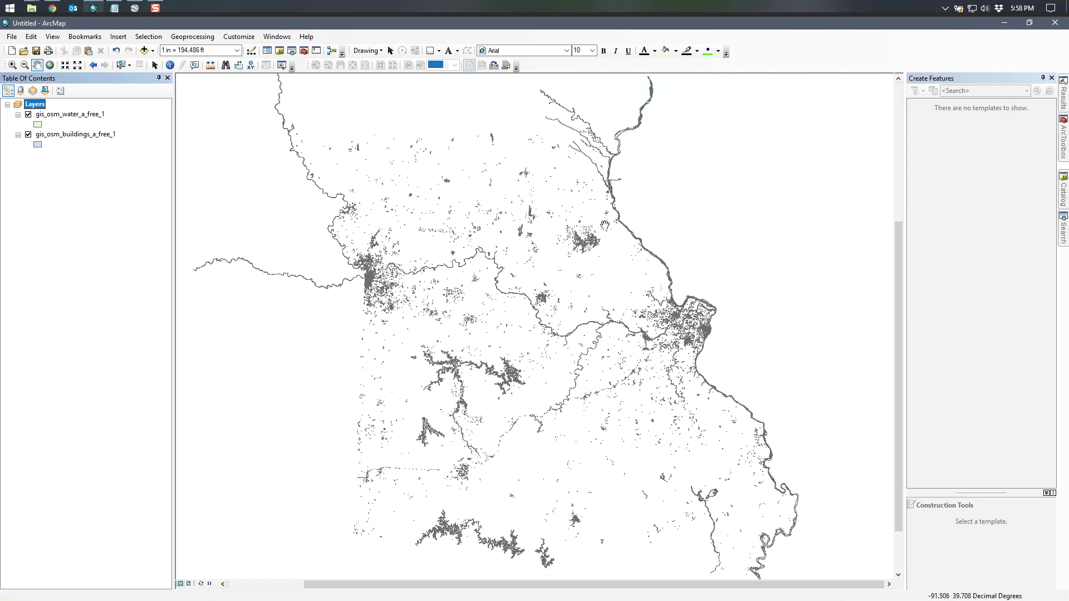
pyautogui.scroll(-7, 769, 334)
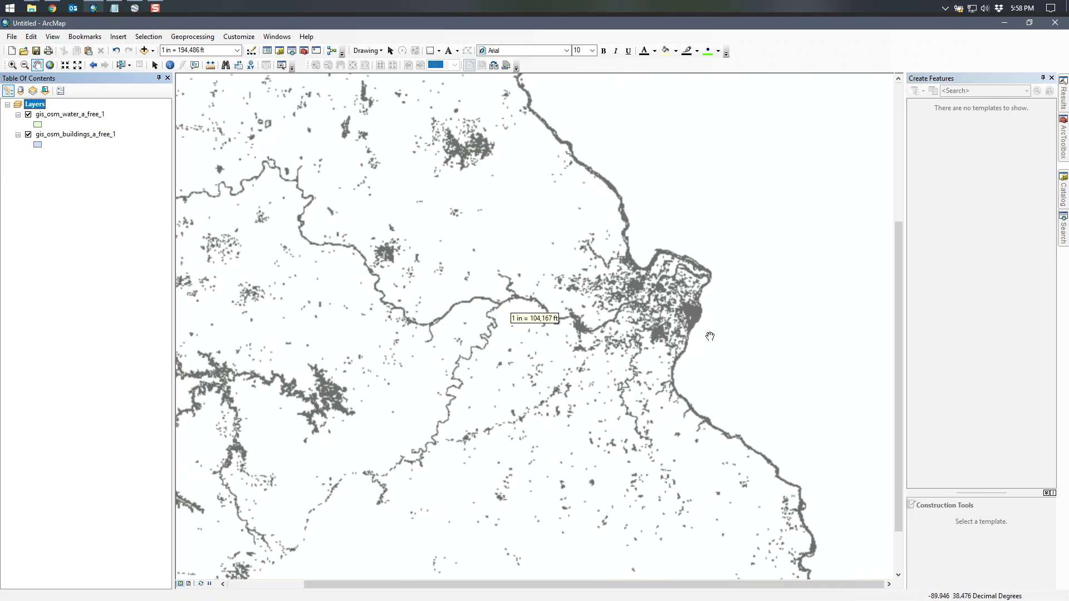
pyautogui.scroll(-1, 712, 318)
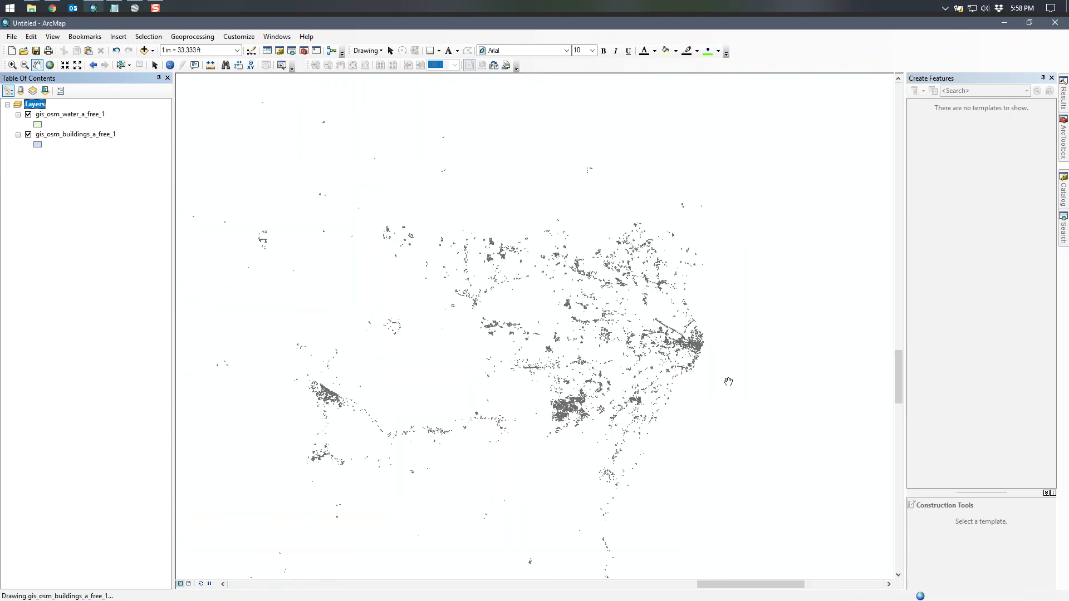
pyautogui.scroll(-6, 696, 356)
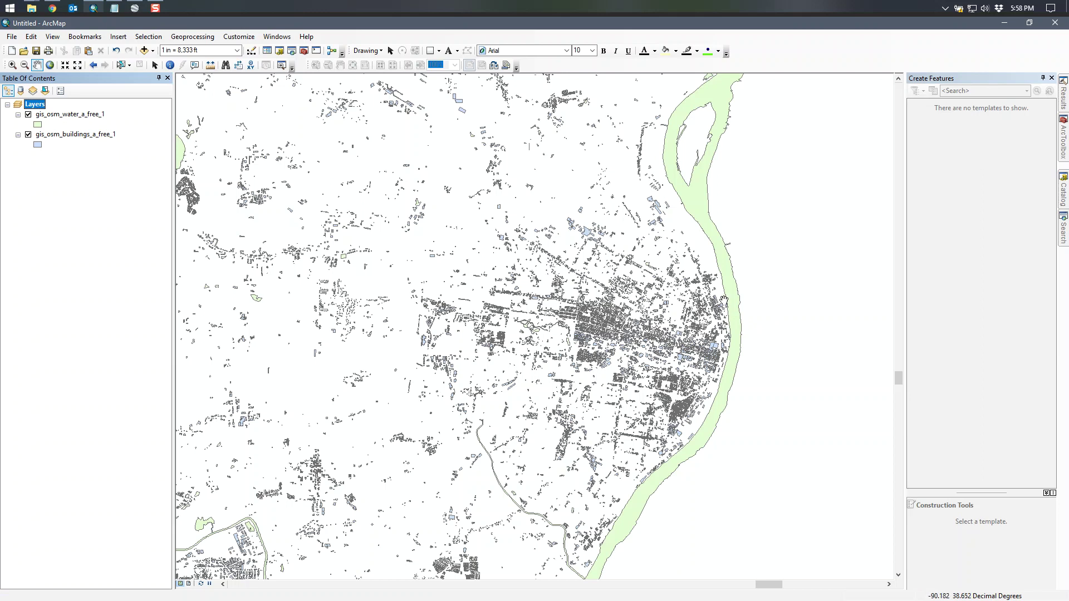
pyautogui.moveTo(812, 378); pyautogui.dragTo(703, 365)
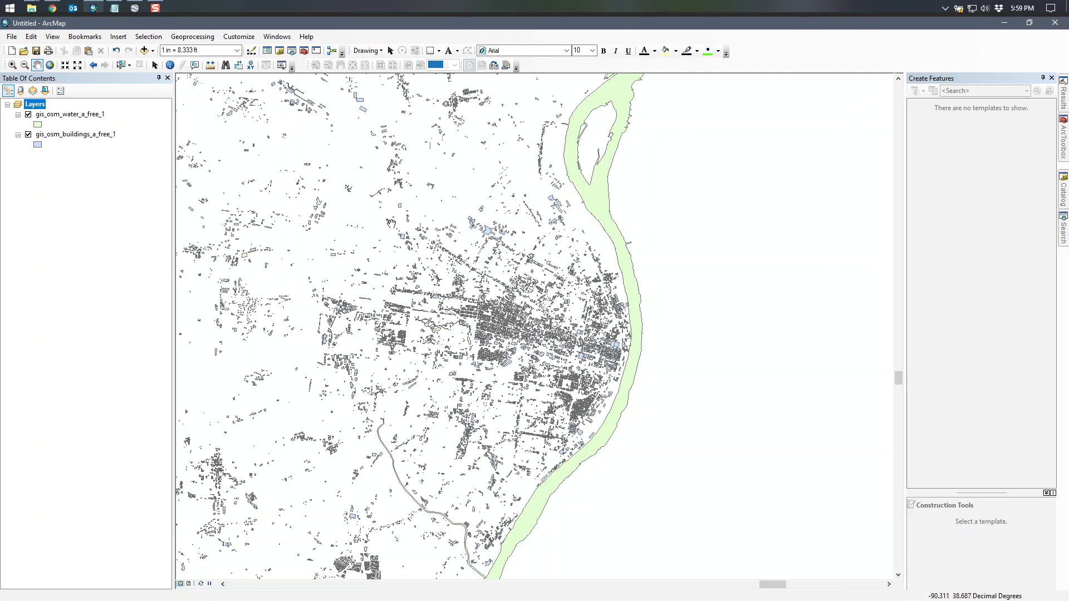
# Start an Export to CAD for gis_osm_water_a_free_1 and add gis_osm_buildings_a_free_1 to its input features
pyautogui.click(61, 114)
pyautogui.click(71, 134)
pyautogui.click(67, 115)
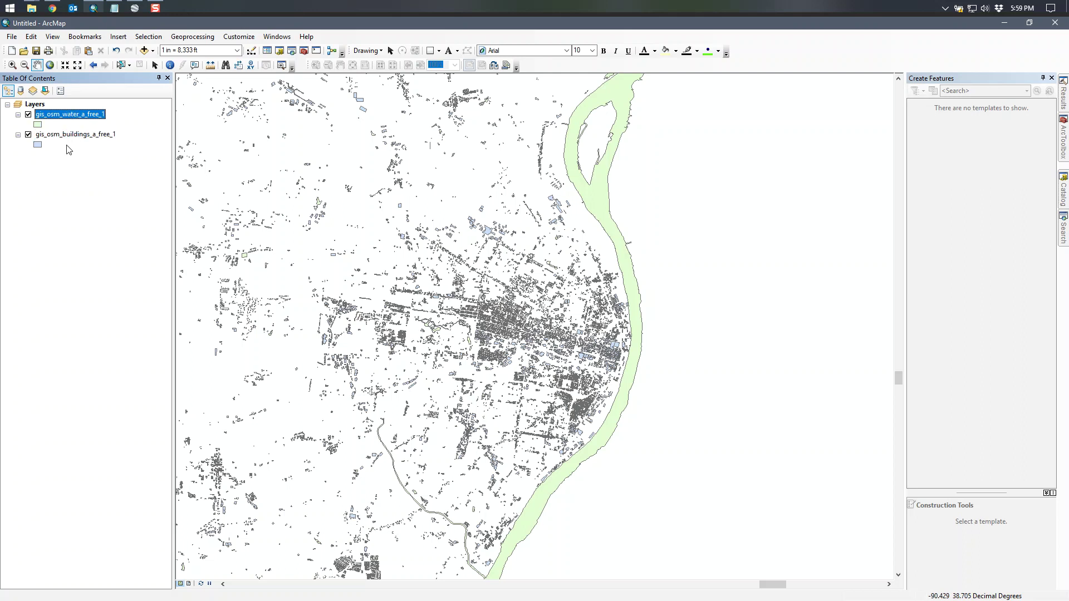
pyautogui.rightClick(71, 113)
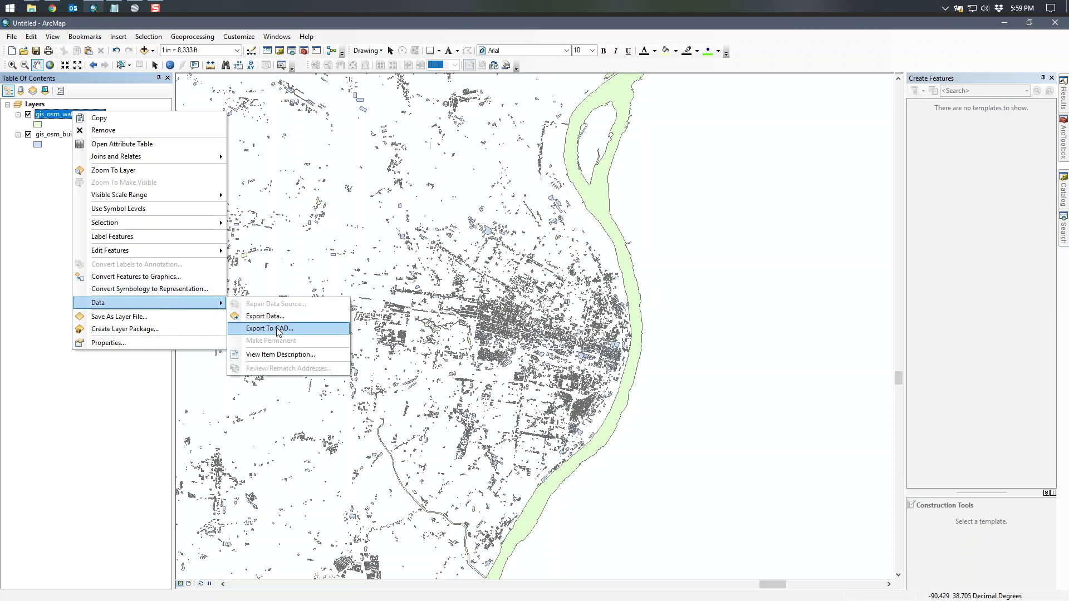
pyautogui.click(290, 329)
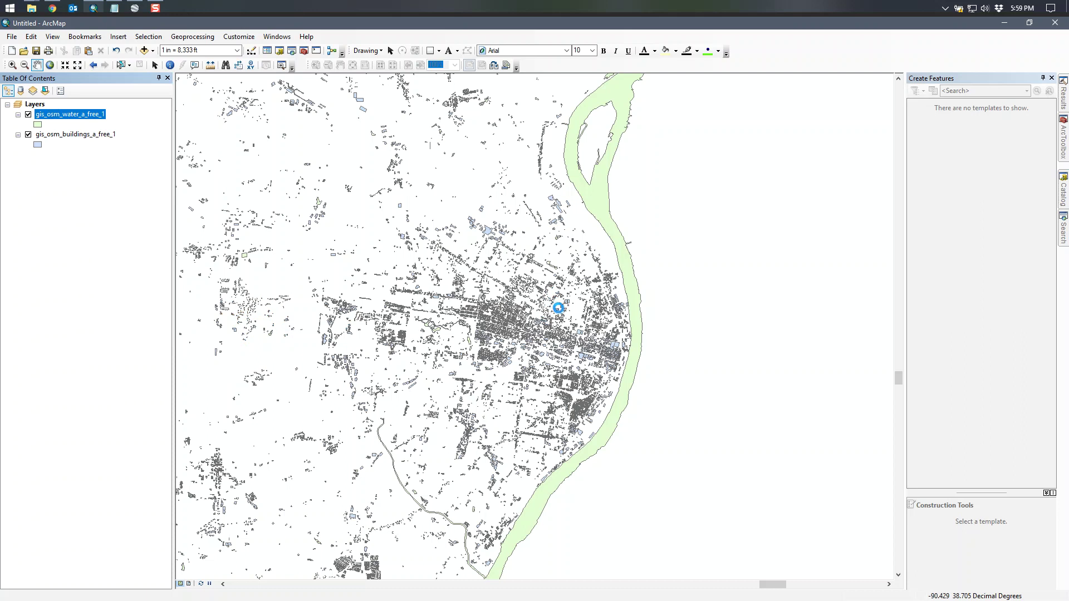
pyautogui.moveTo(612, 120); pyautogui.dragTo(373, 134)
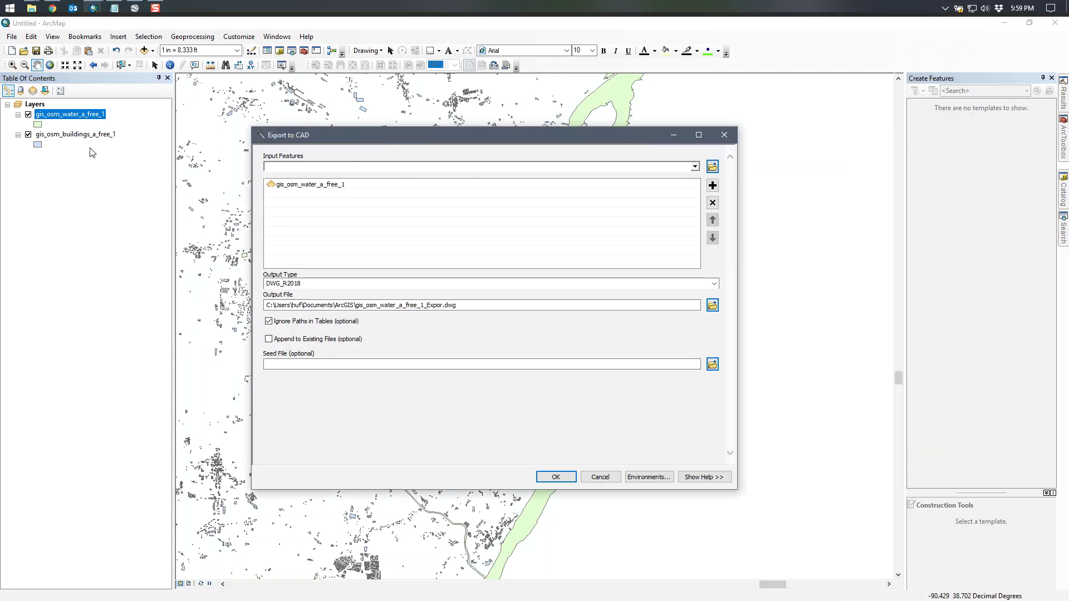
pyautogui.click(76, 137)
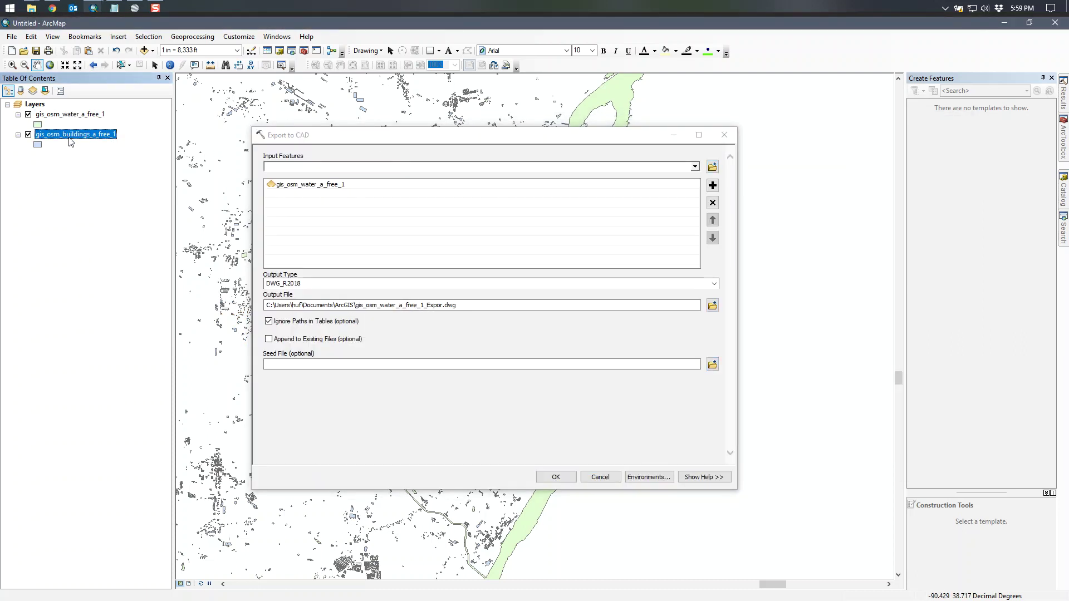
pyautogui.moveTo(82, 145); pyautogui.dragTo(283, 215)
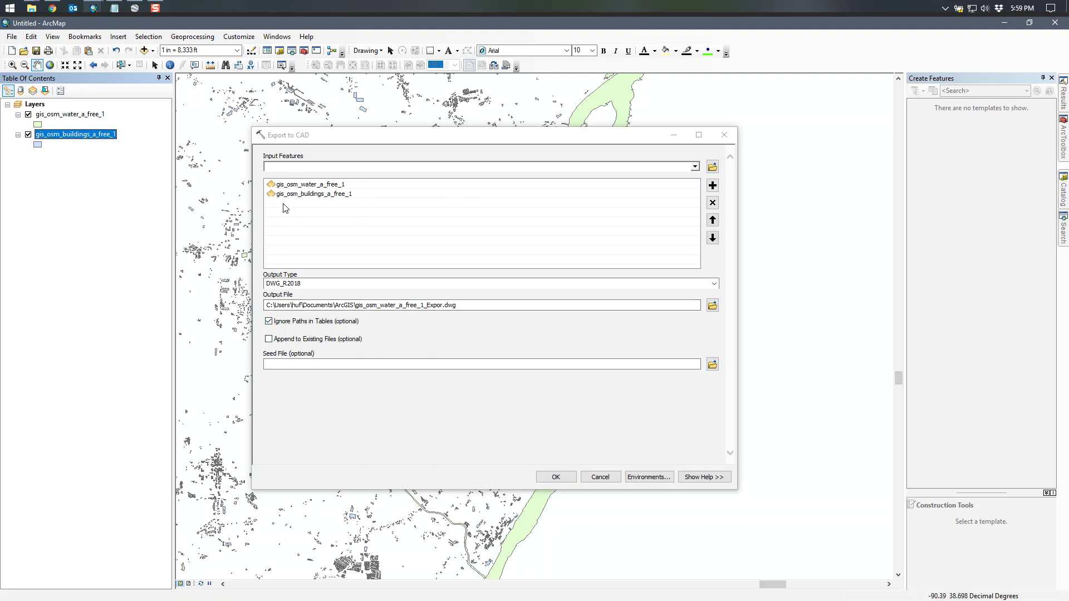
# Keep DWG_R2018 as the output type and set the output file to "st louis data.dwg" on the Desktop
pyautogui.click(320, 282)
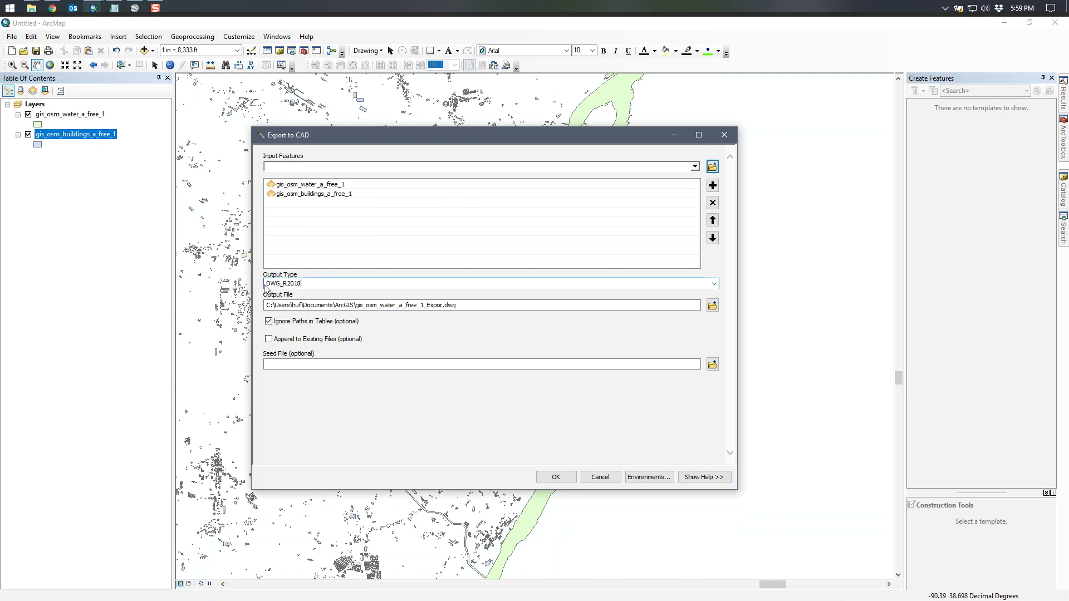
pyautogui.click(493, 306)
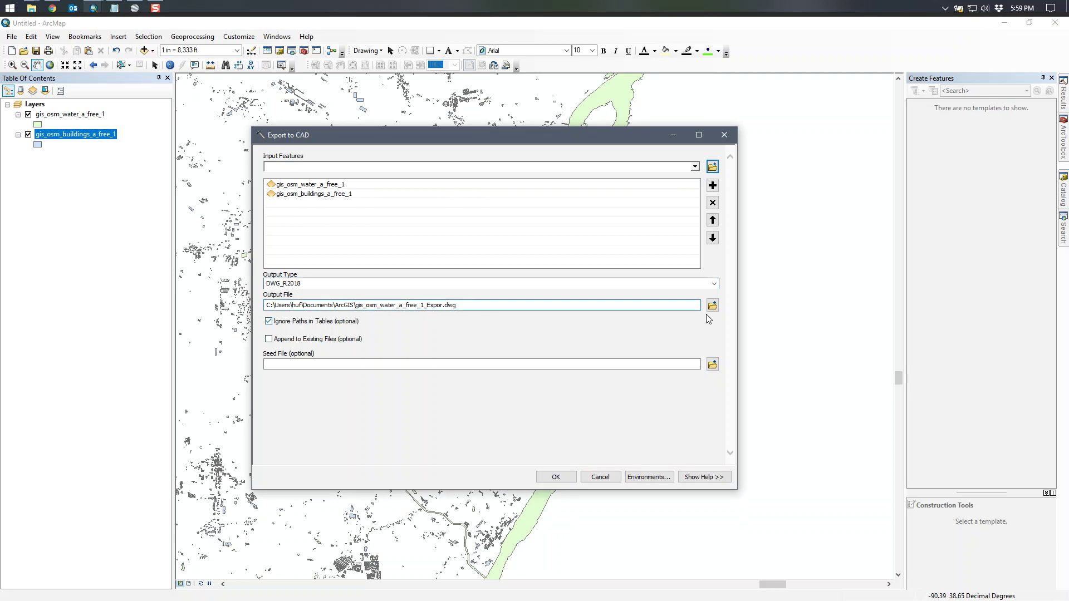
pyautogui.click(713, 307)
pyautogui.click(445, 242)
pyautogui.scroll(3, 528, 301)
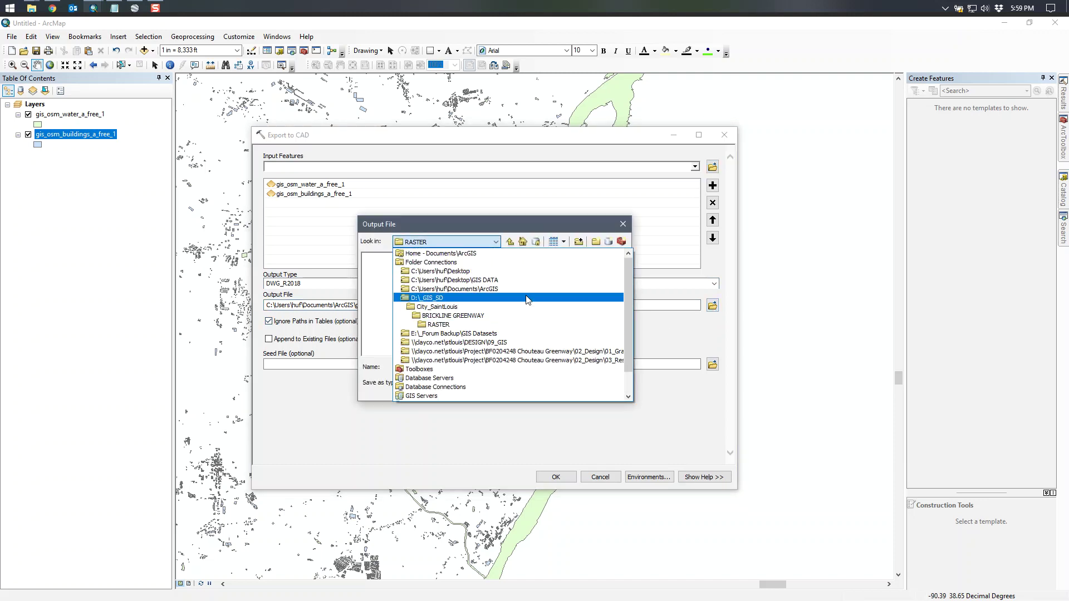
pyautogui.click(501, 271)
pyautogui.click(488, 368)
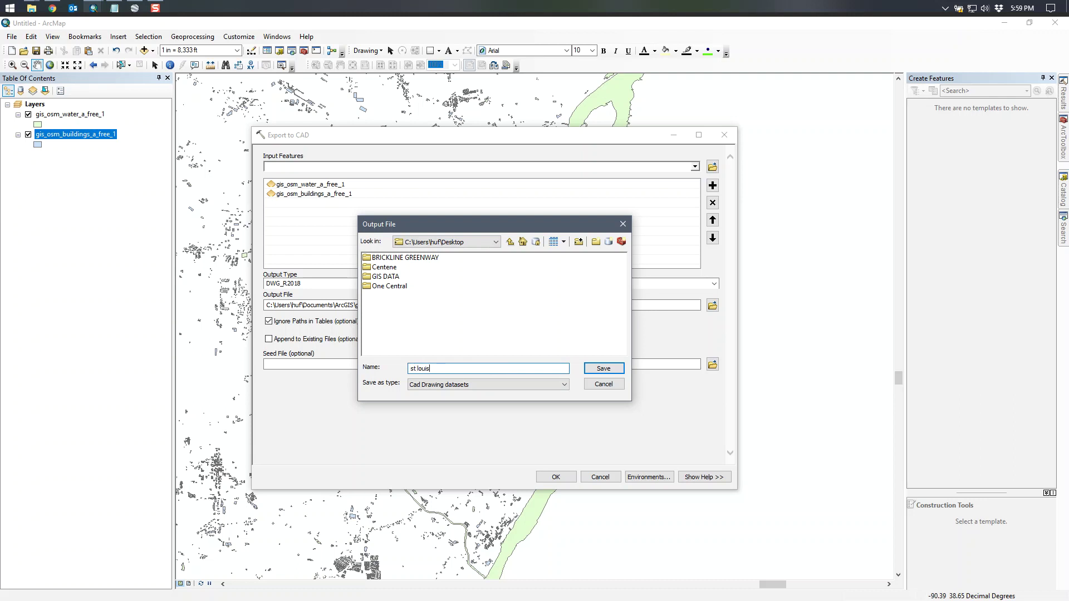
pyautogui.press('Return')
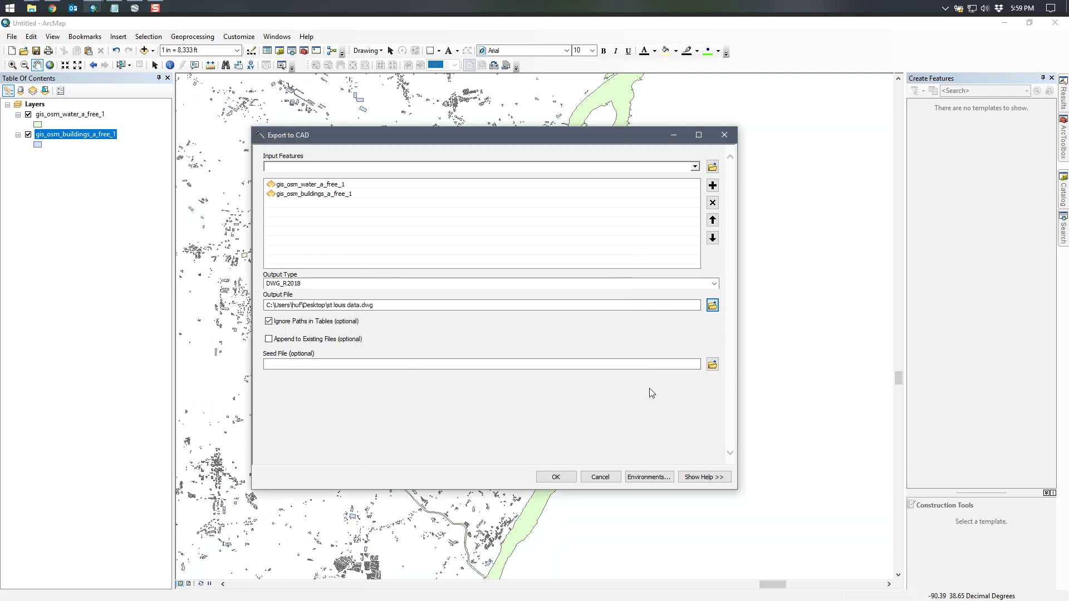
# Set the export's output coordinate system to Same as Display in the environment settings
pyautogui.click(656, 479)
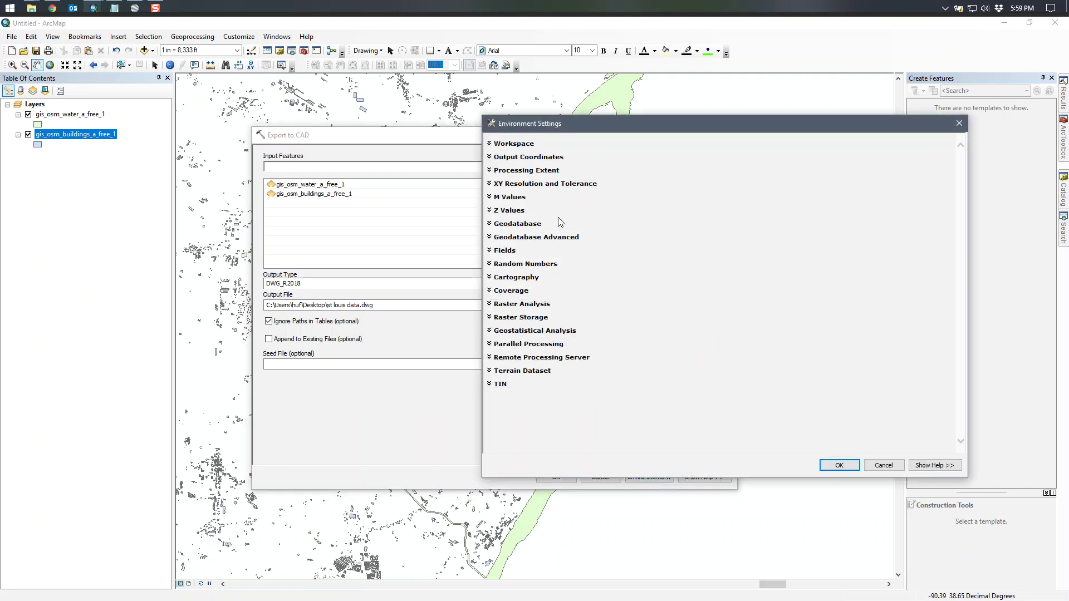
pyautogui.click(444, 136)
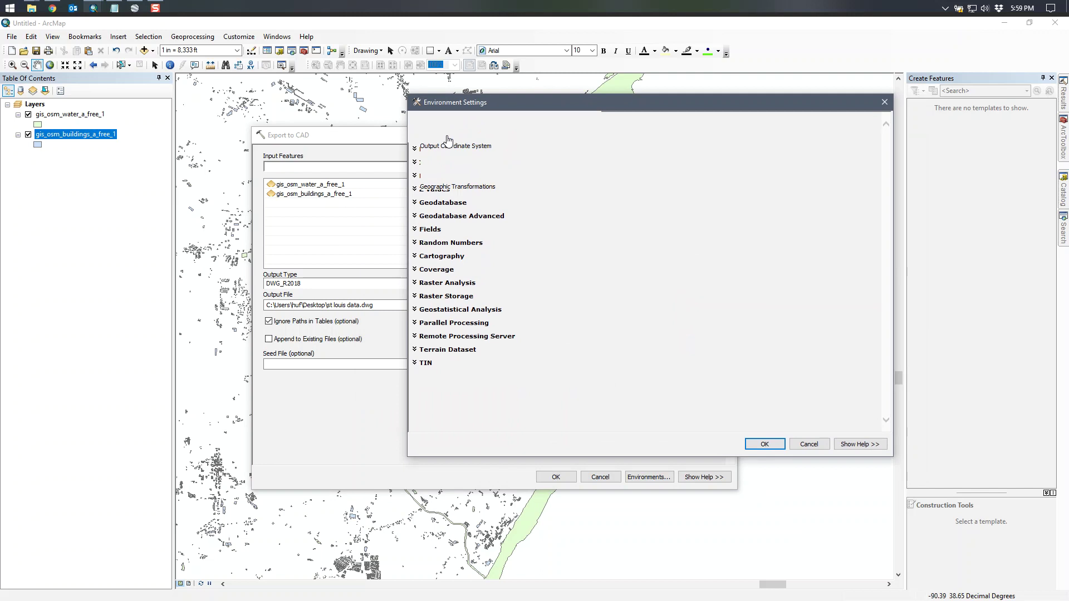
pyautogui.click(454, 157)
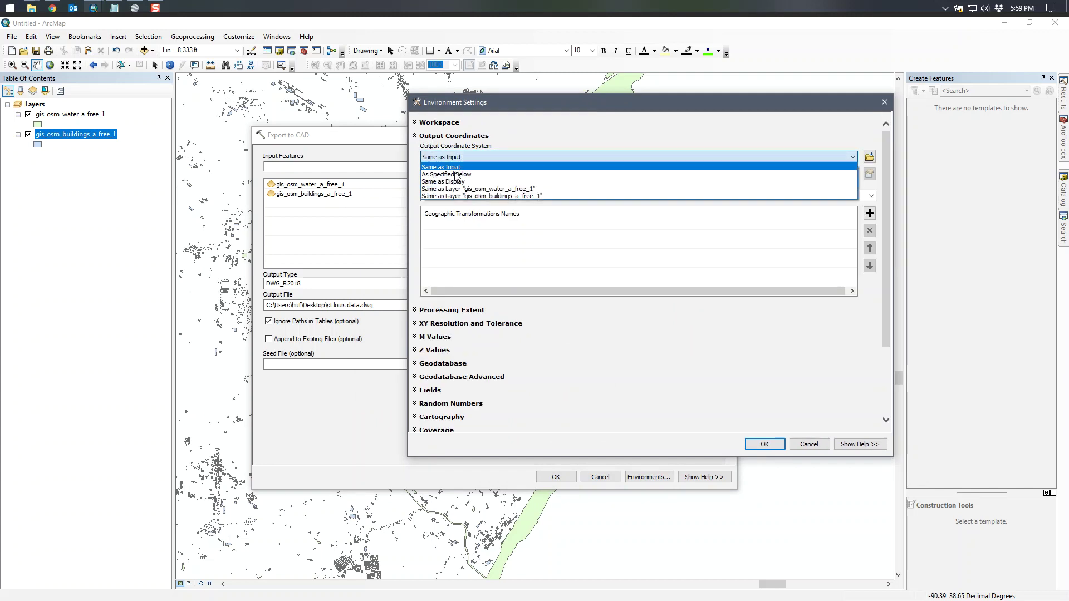
pyautogui.click(456, 182)
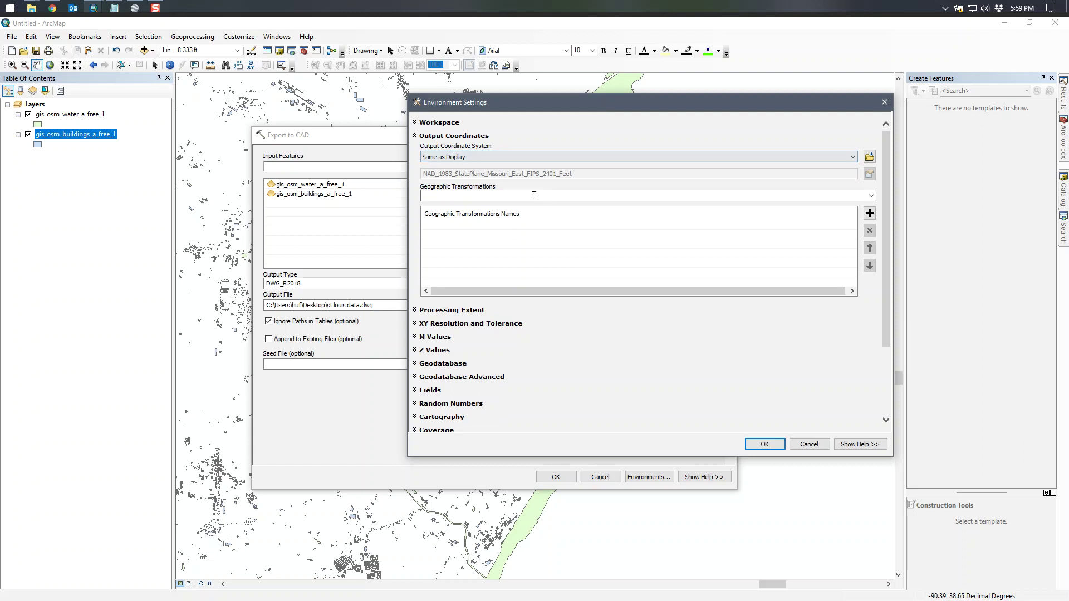
# Set the export's processing extent to Same as Display, accept the environment settings and run the Export to CAD
pyautogui.click(470, 138)
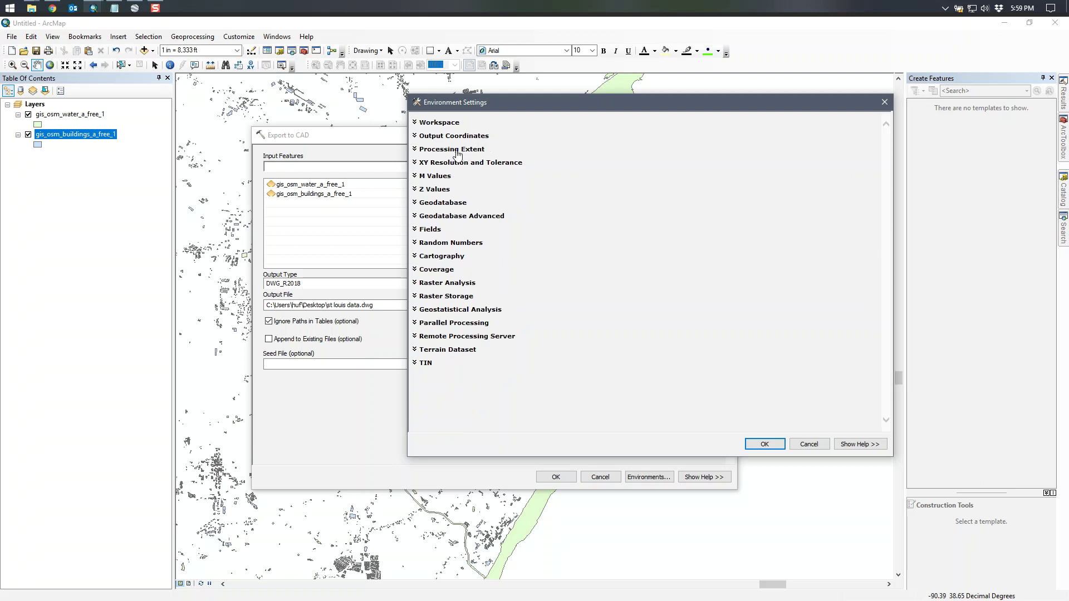
pyautogui.click(457, 151)
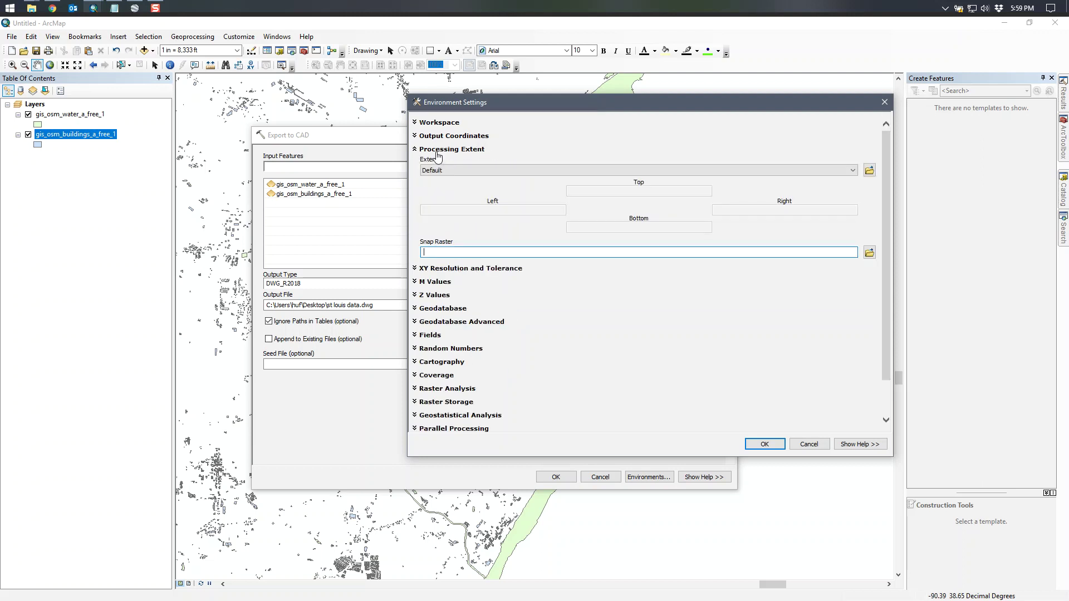
pyautogui.click(456, 172)
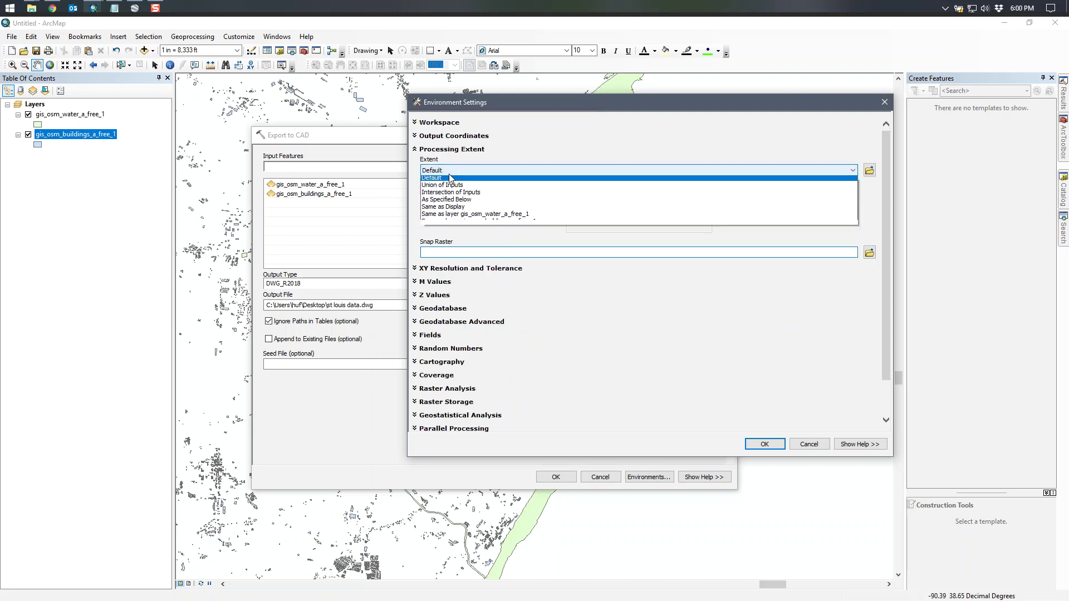
pyautogui.click(460, 210)
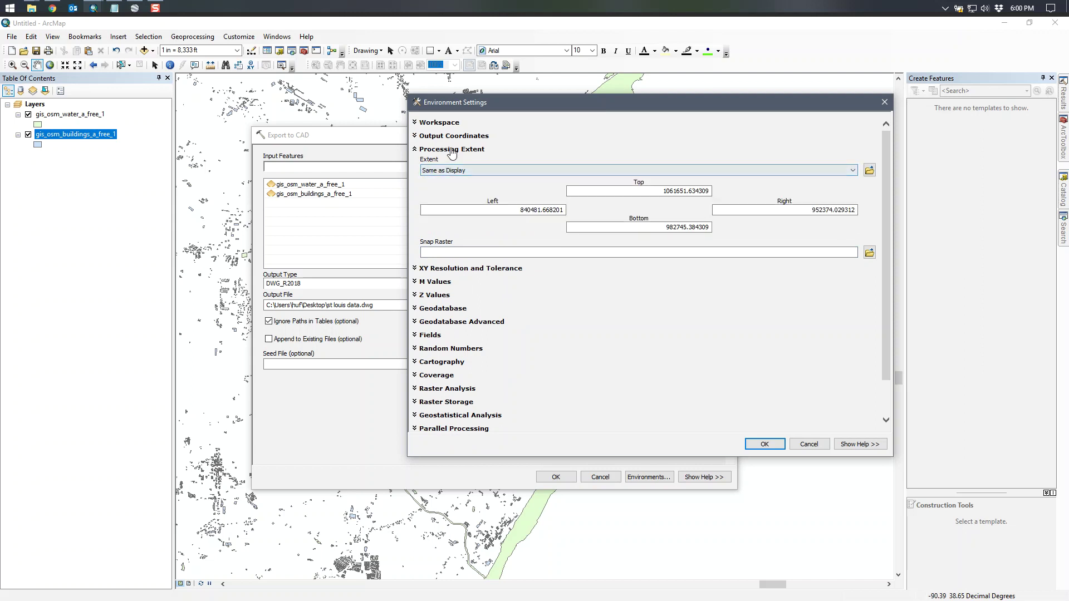
pyautogui.moveTo(480, 106); pyautogui.dragTo(423, 131)
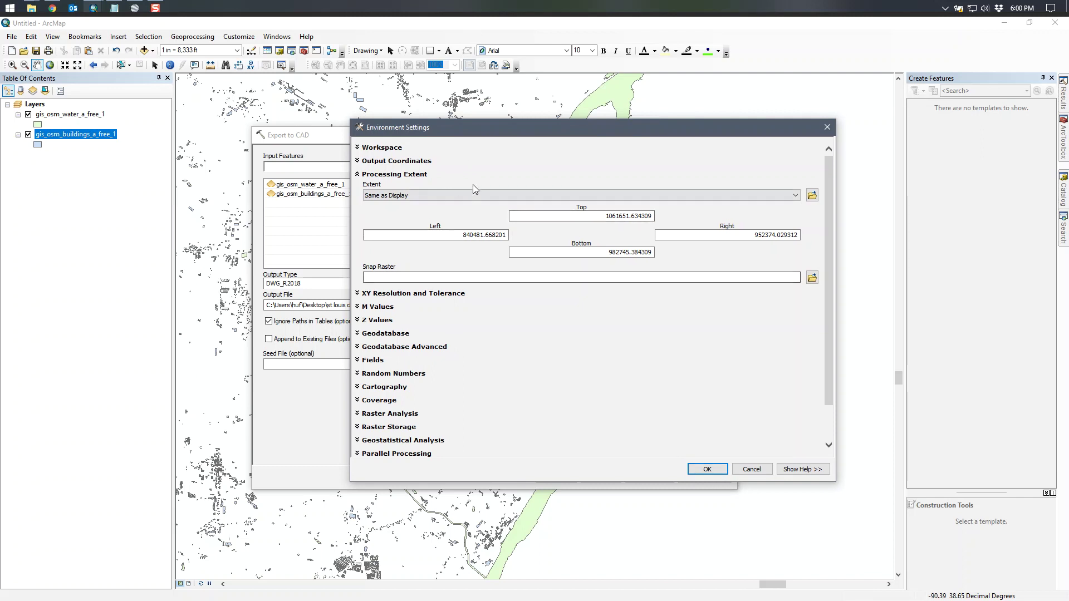
pyautogui.click(708, 469)
pyautogui.click(559, 479)
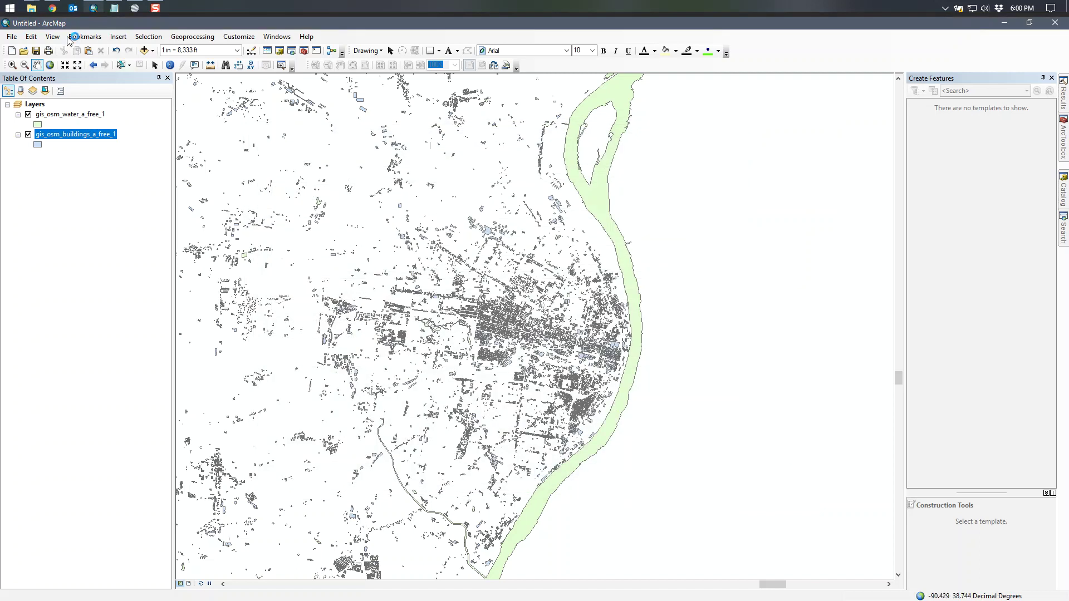
# Launch Rhino 6 and remove the st louis data group layer from the ArcMap document
pyautogui.click(10, 7)
pyautogui.press('Escape')
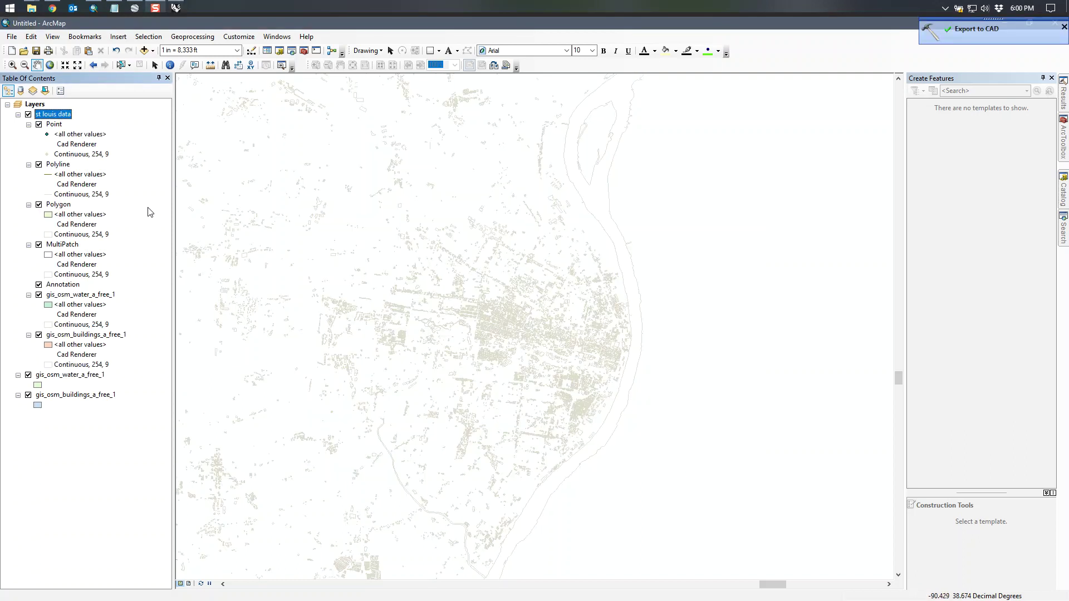
pyautogui.click(19, 115)
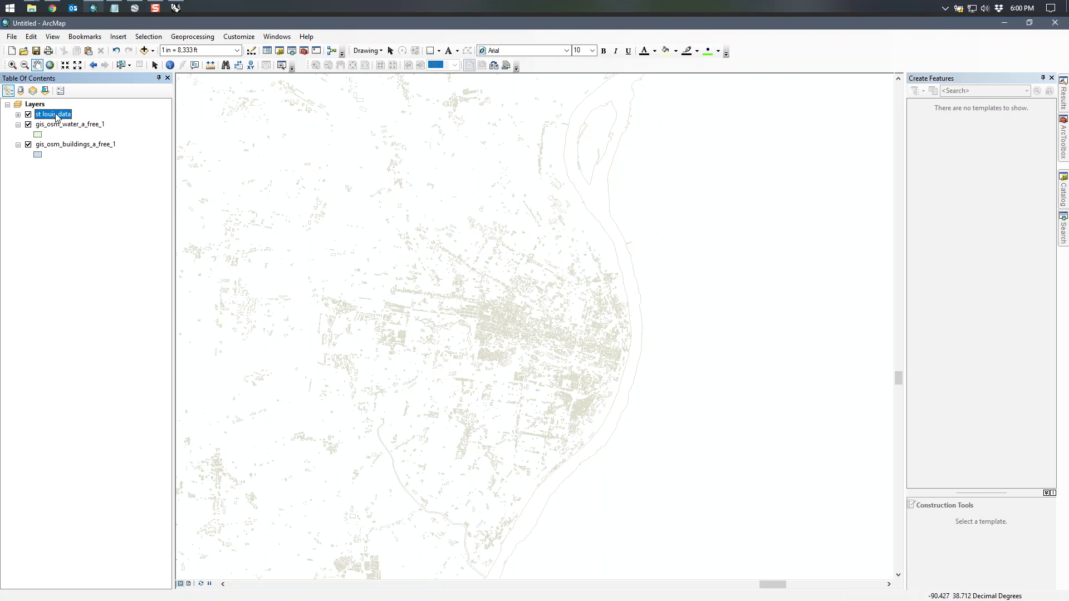
pyautogui.rightClick(58, 118)
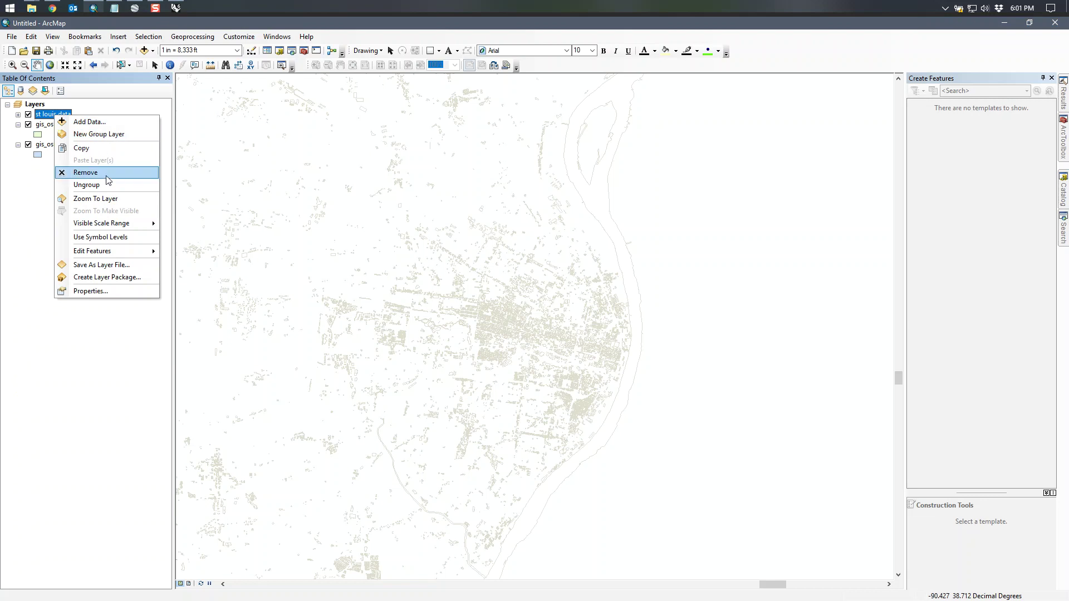
pyautogui.click(84, 173)
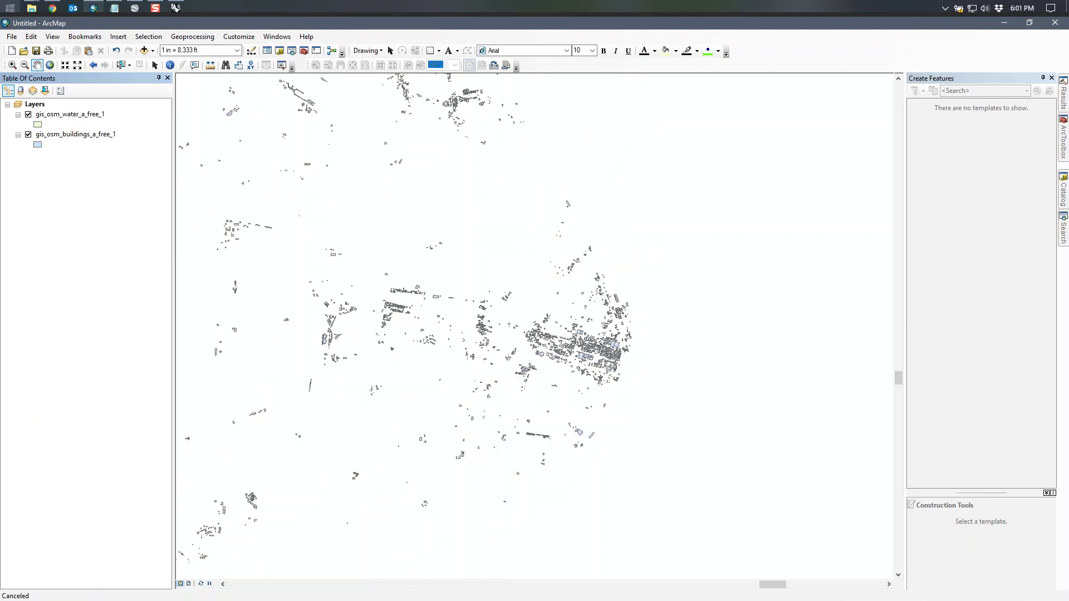
# Switch to File Explorer and check the exported st louis data DWG file and its size on the Desktop
pyautogui.rightClick(32, 8)
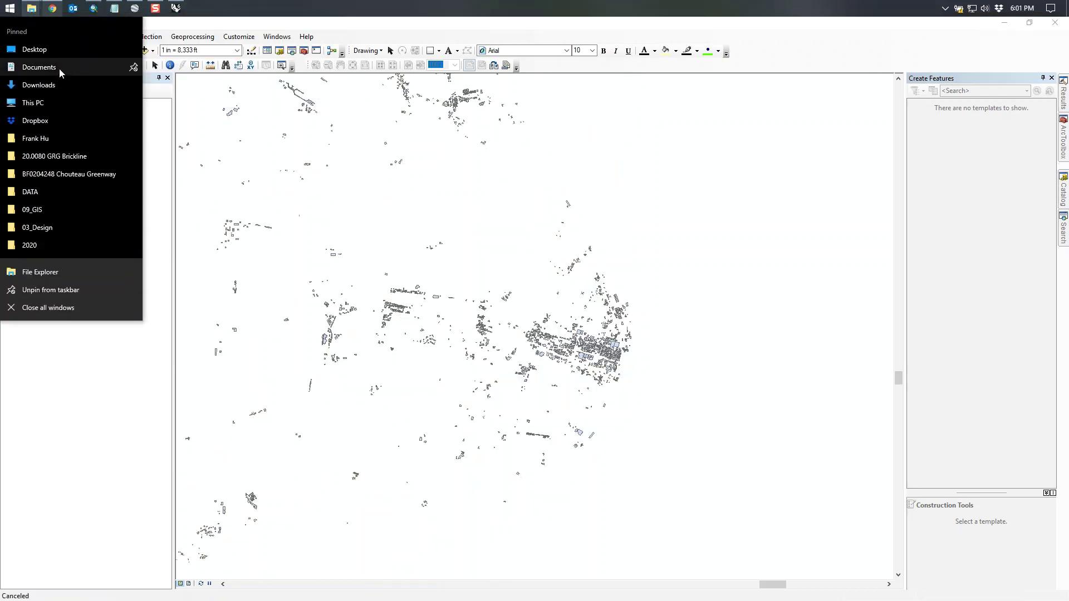
pyautogui.click(58, 45)
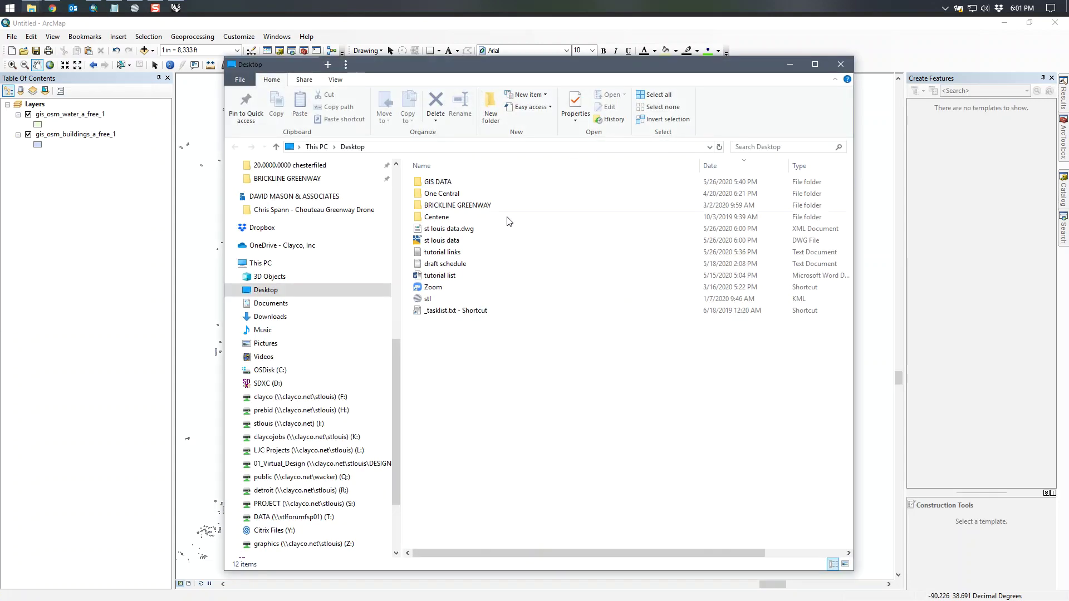
pyautogui.click(461, 241)
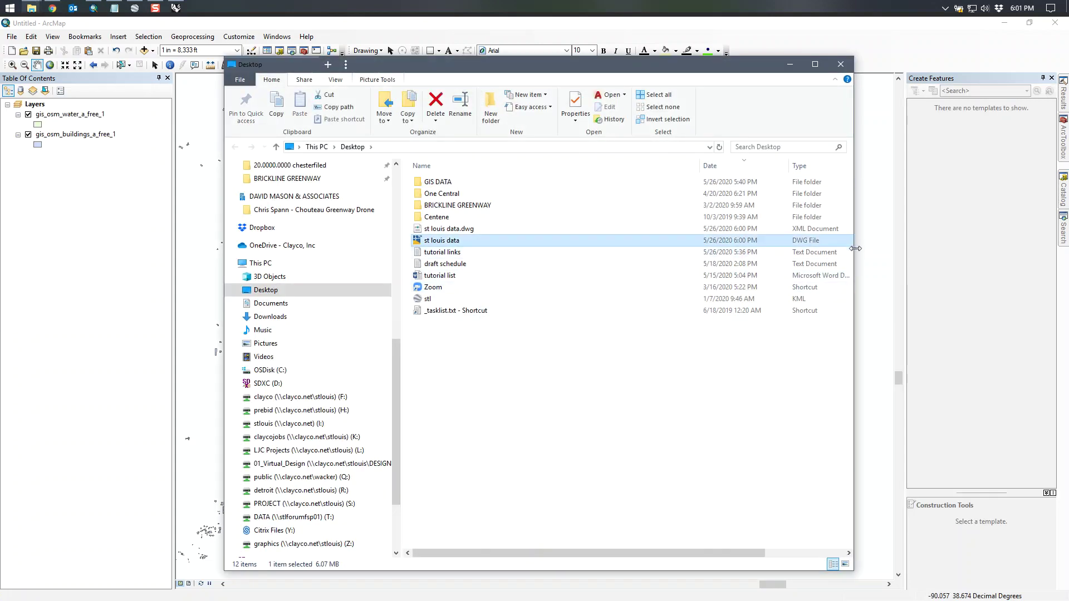
pyautogui.moveTo(854, 249); pyautogui.dragTo(941, 245)
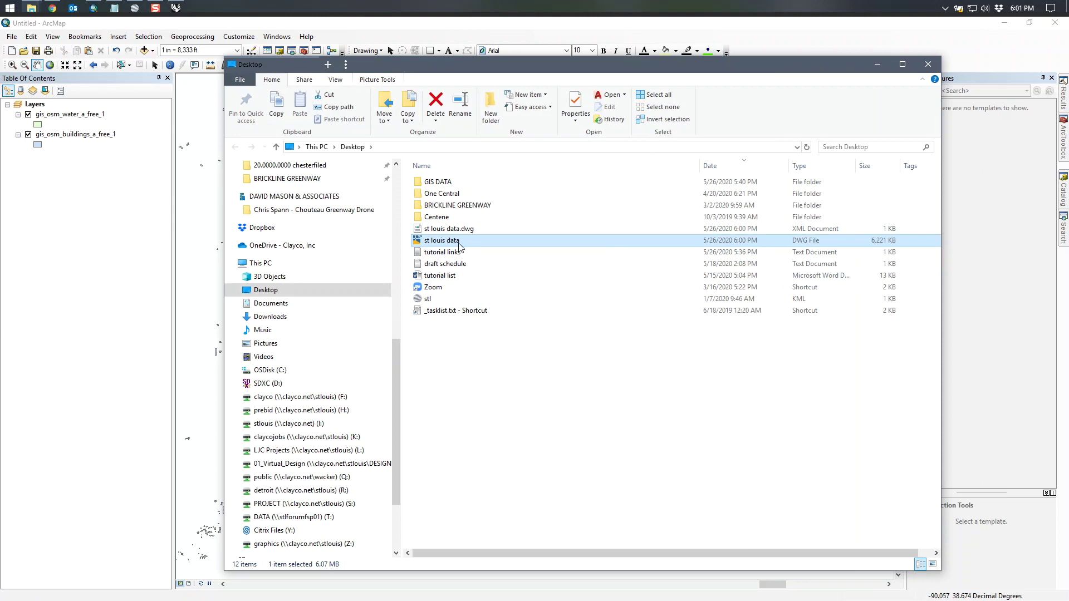
pyautogui.click(877, 65)
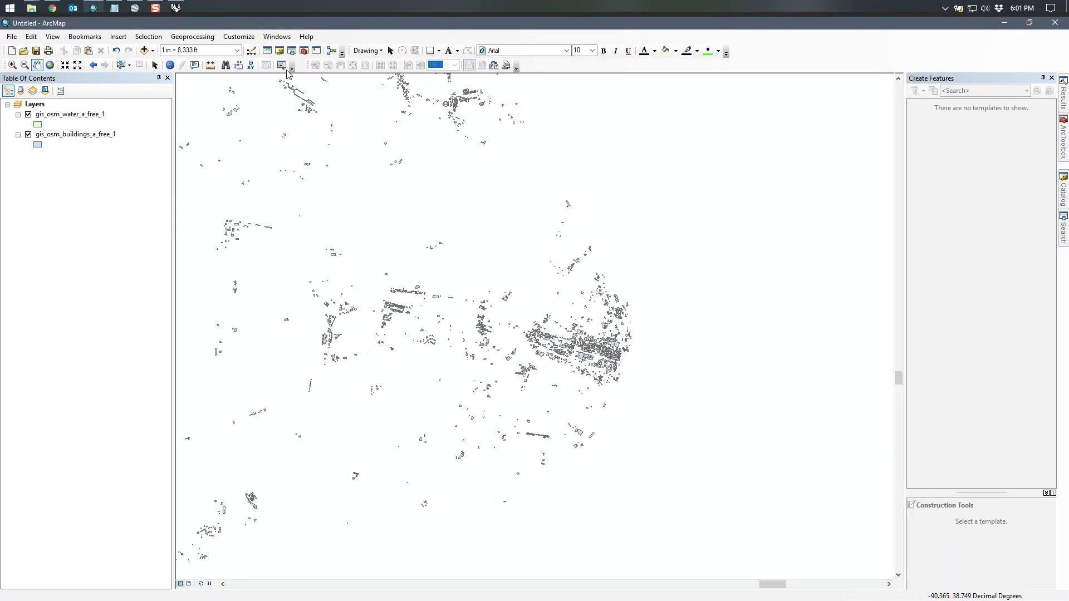
# Switch to Rhino and import the st louis data DWG file from the Desktop
pyautogui.click(177, 8)
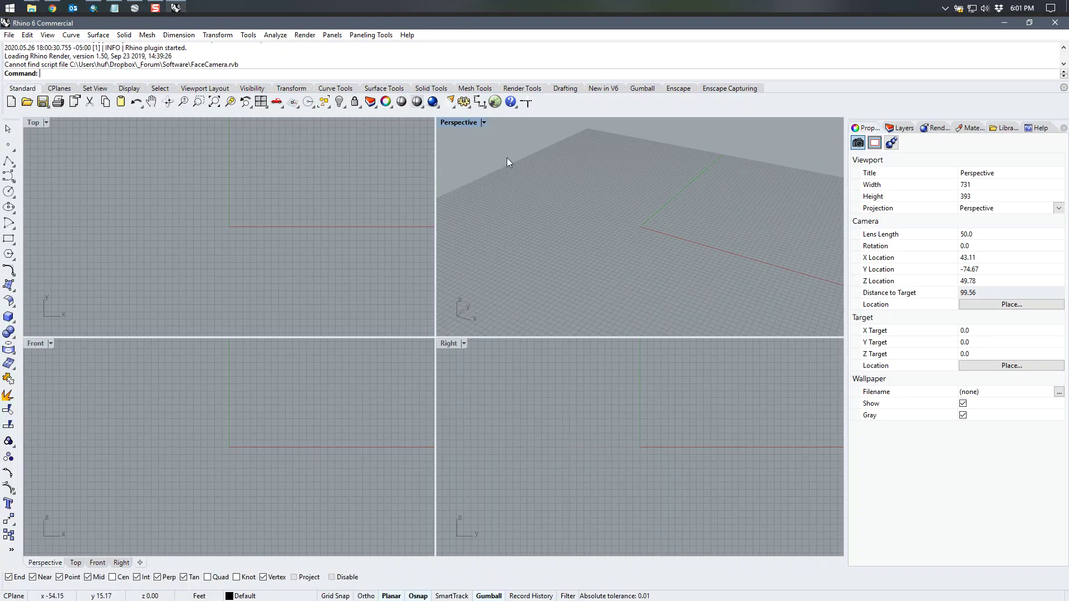
pyautogui.click(9, 34)
pyautogui.click(68, 170)
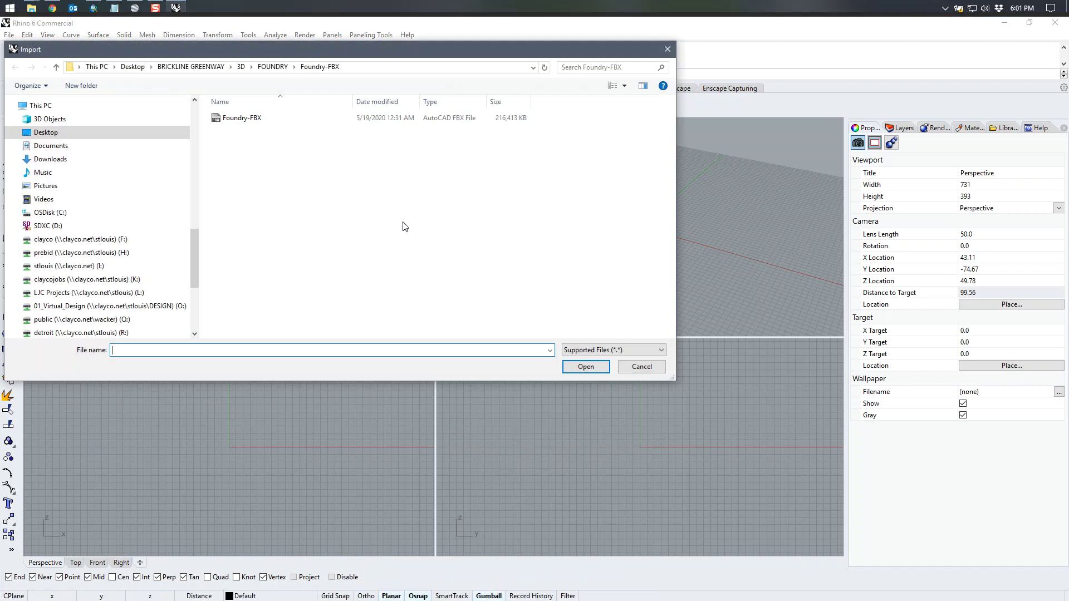
pyautogui.click(50, 132)
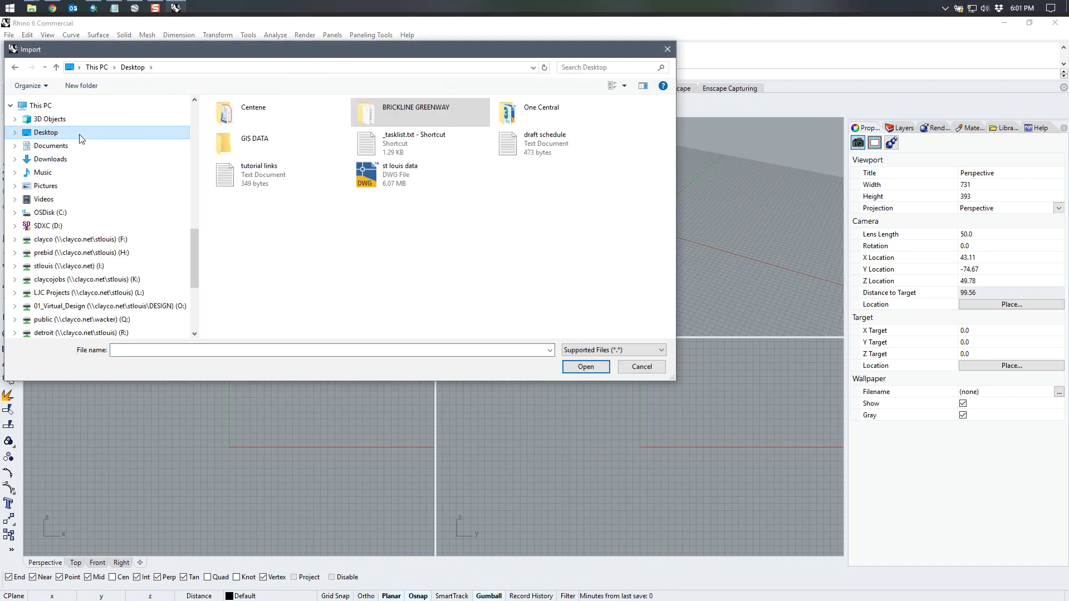
pyautogui.click(410, 187)
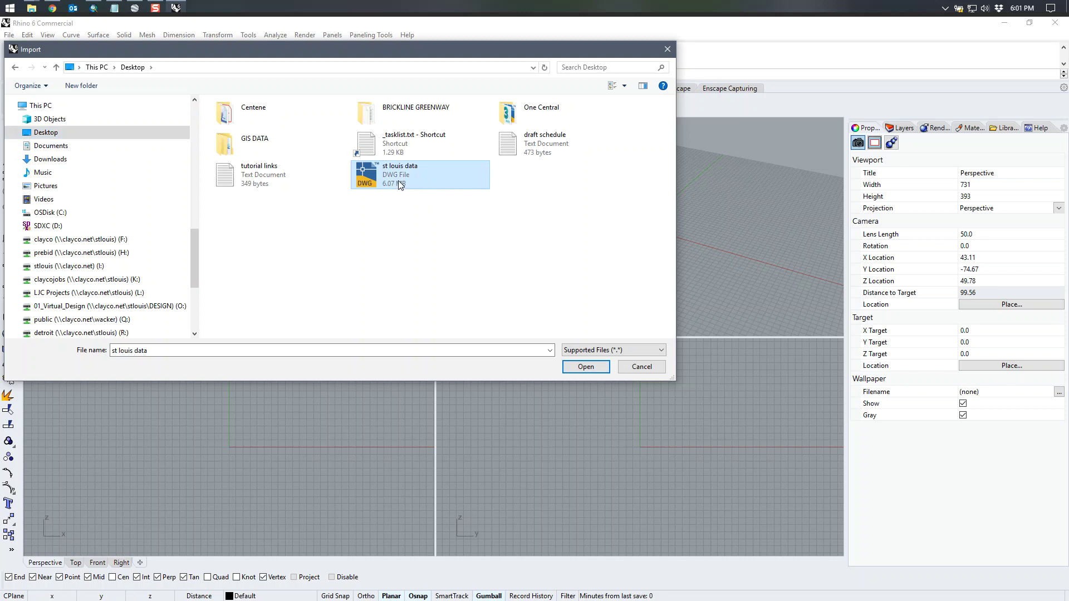
pyautogui.doubleClick(390, 178)
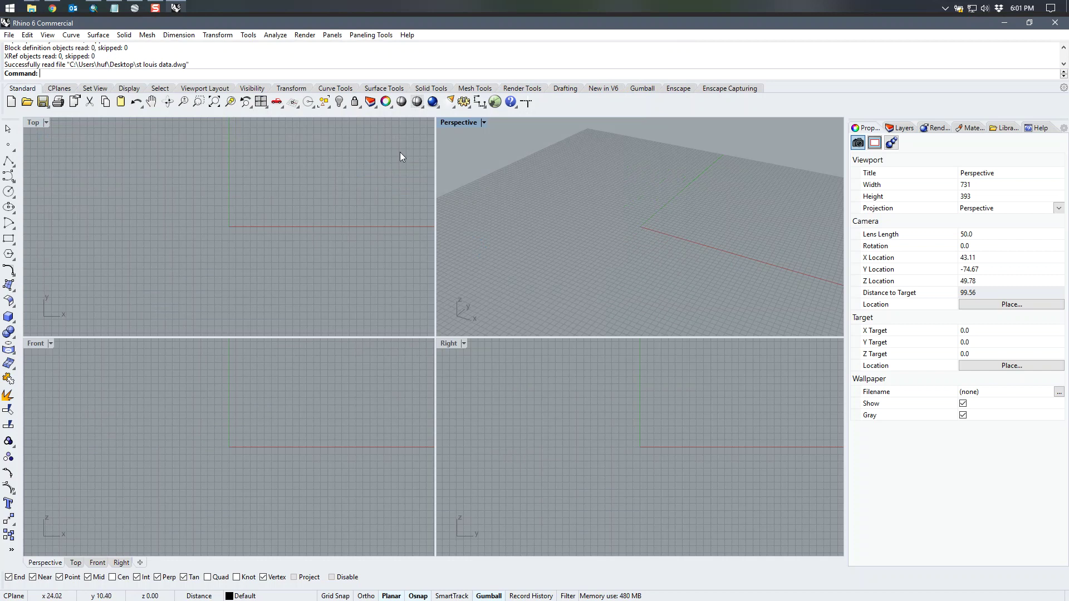
# Maximize the Top viewport and zoom it to the imported St. Louis curves
pyautogui.doubleClick(35, 123)
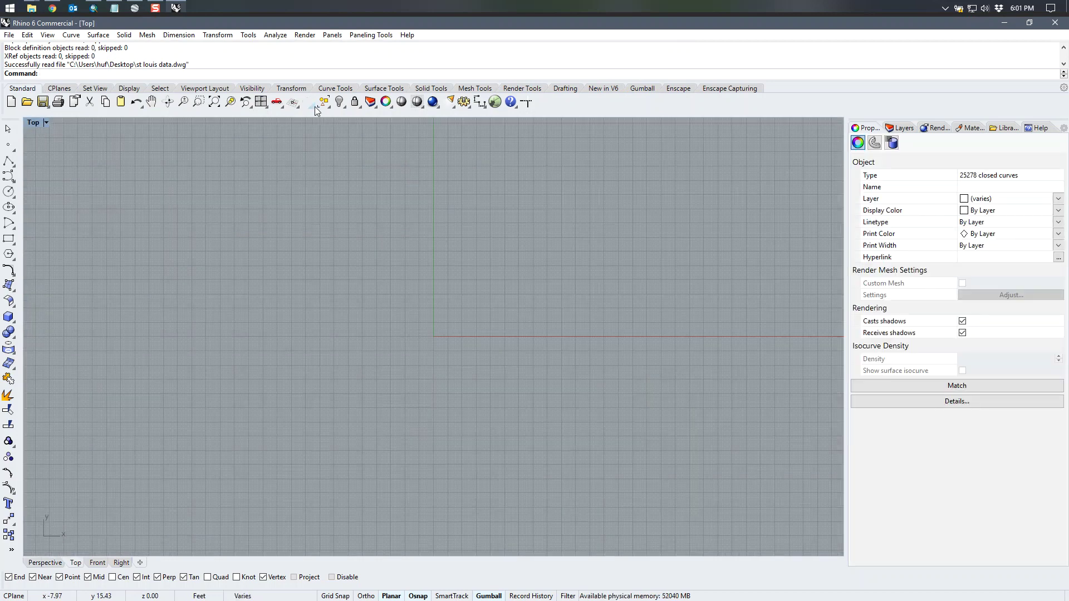
pyautogui.click(230, 102)
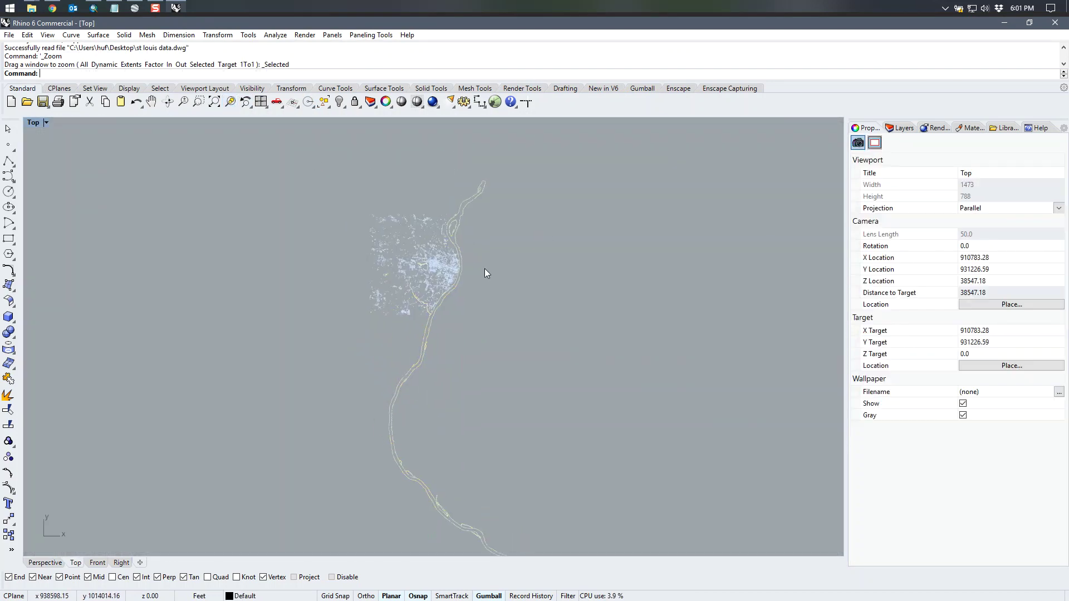
pyautogui.scroll(4, 394, 251)
# Set the display colour of the gis_osm_buildings_a_free_1 layer to black
pyautogui.click(902, 128)
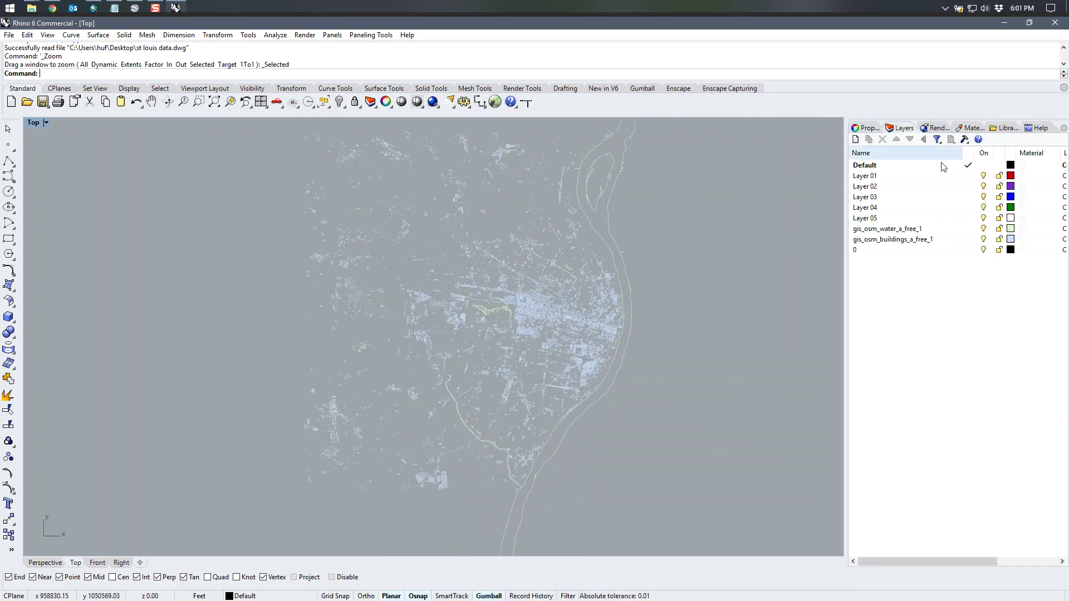
pyautogui.click(1008, 242)
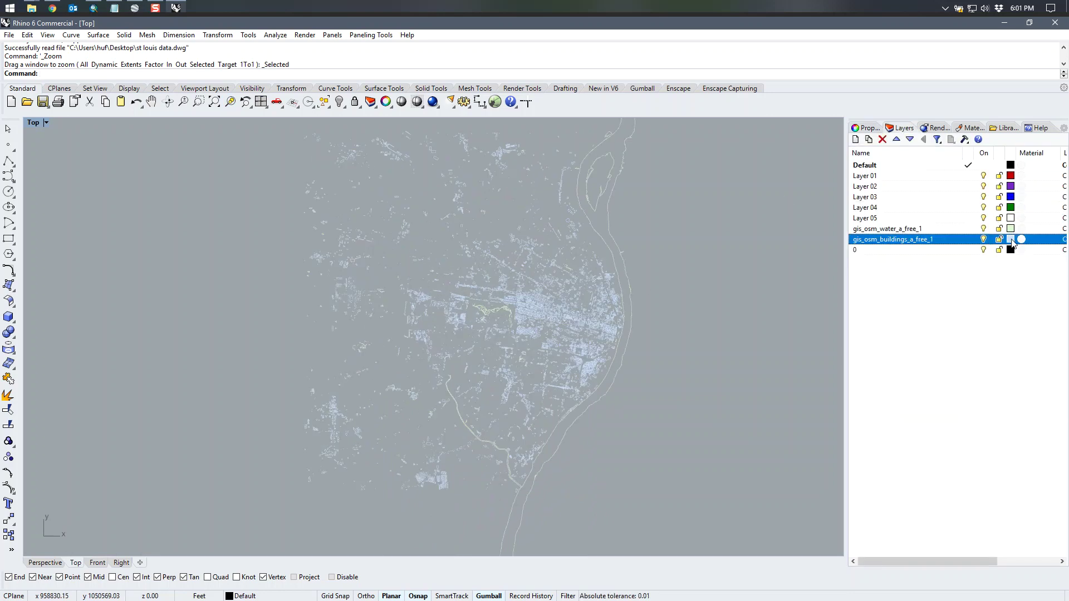
pyautogui.click(1011, 241)
pyautogui.click(440, 217)
pyautogui.click(591, 416)
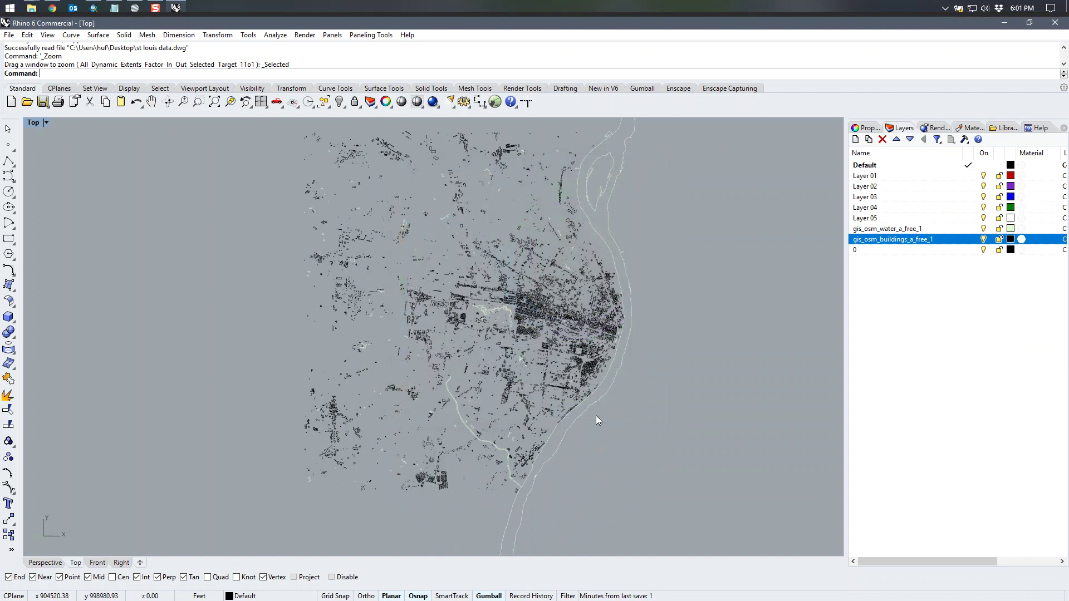
# Set the display colour of the gis_osm_water_a_free_1 layer to black and inspect the linework near the river
pyautogui.click(1010, 228)
pyautogui.click(426, 217)
pyautogui.click(575, 416)
pyautogui.scroll(8, 613, 351)
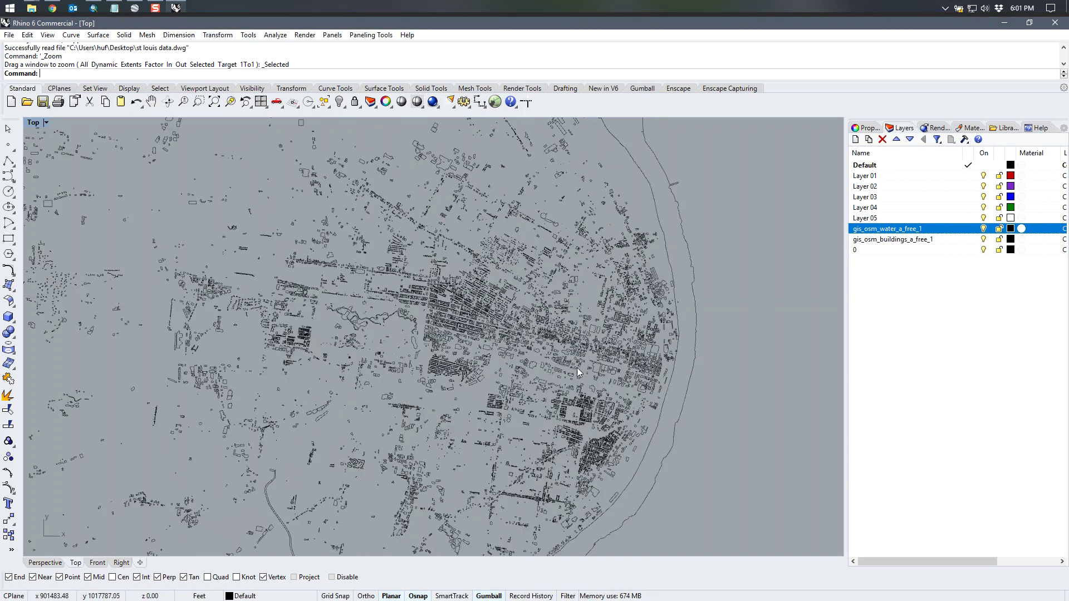
pyautogui.scroll(-10, 462, 279)
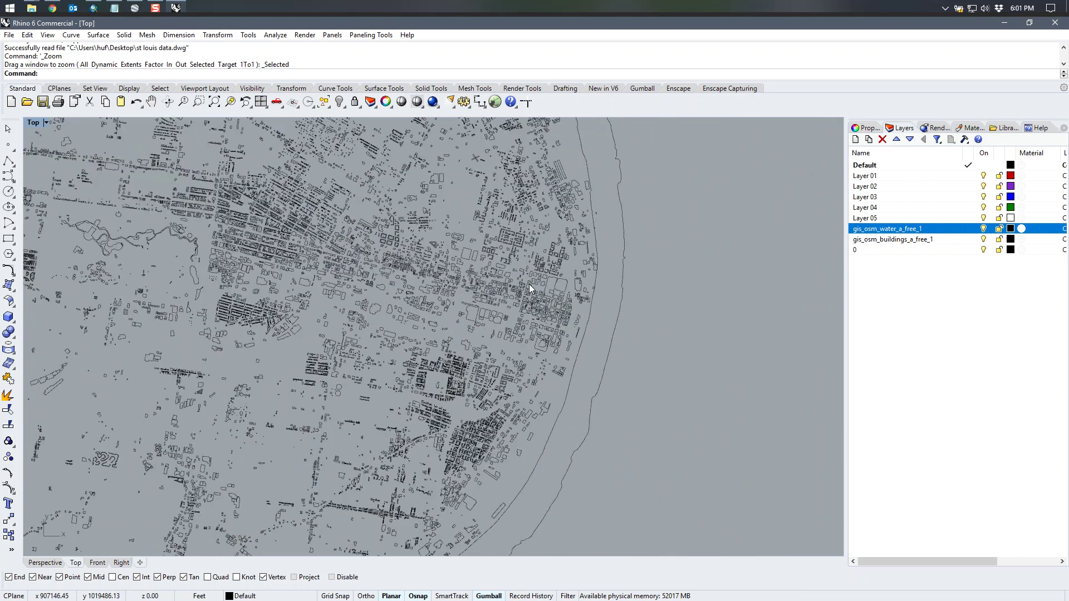